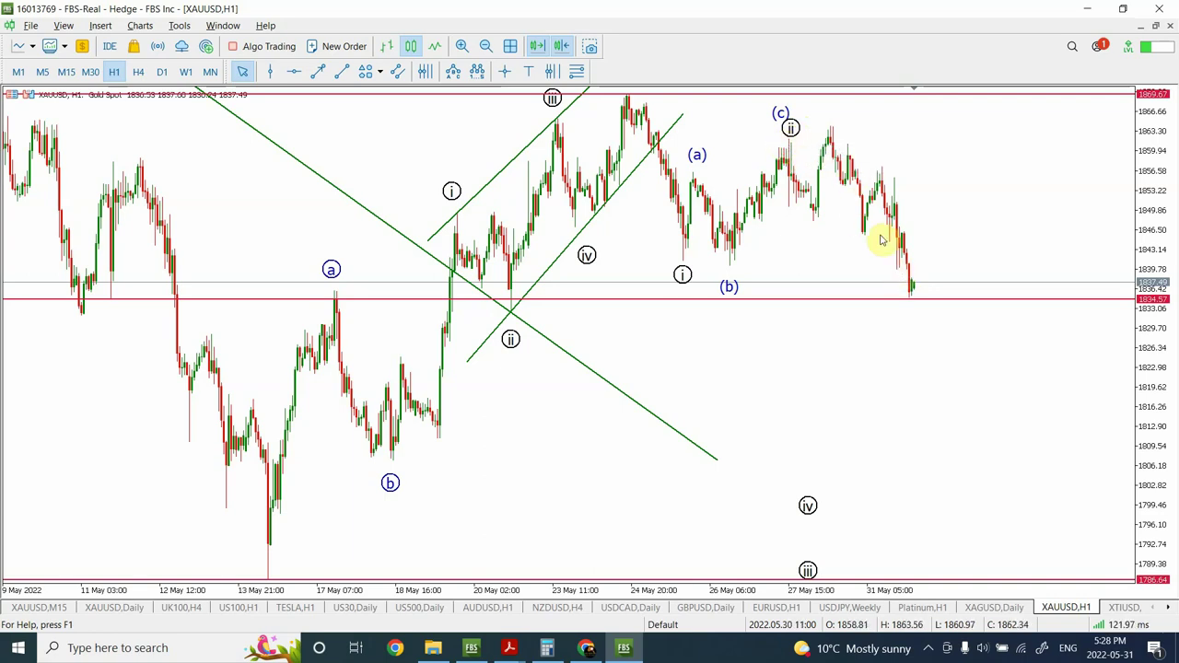
Switch to the silver (XAGUSD) chart and set its timeframe to H1.
{"action": "mouse_move", "coordinate": [915, 292]}
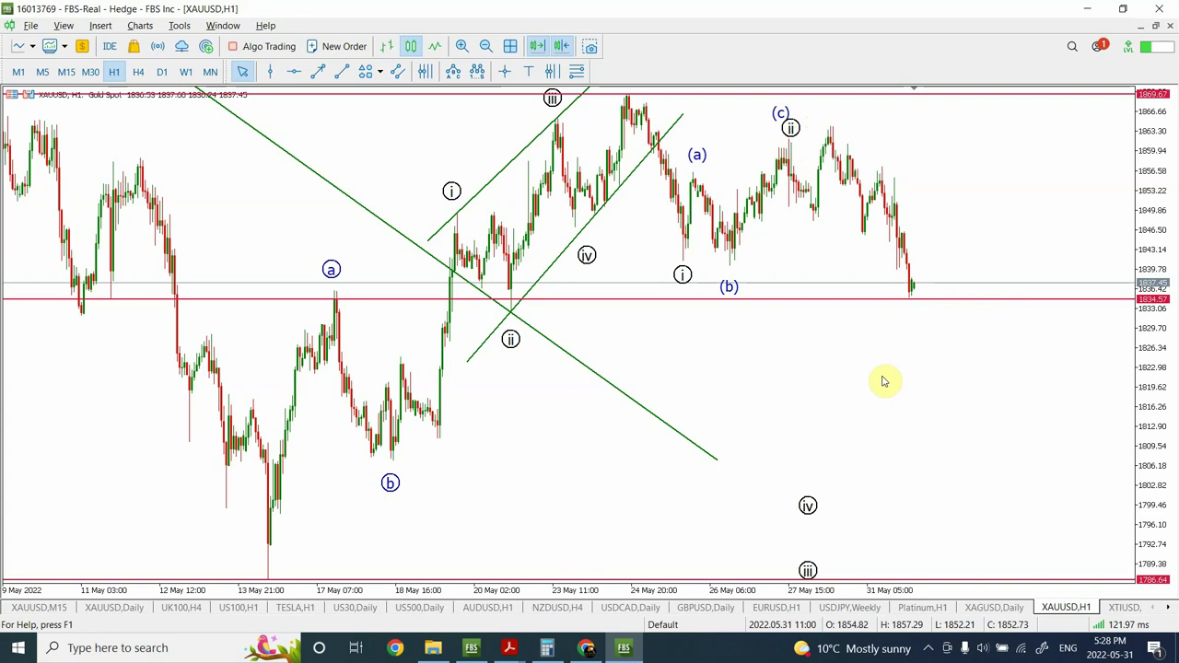
{"action": "left_click", "coordinate": [970, 608]}
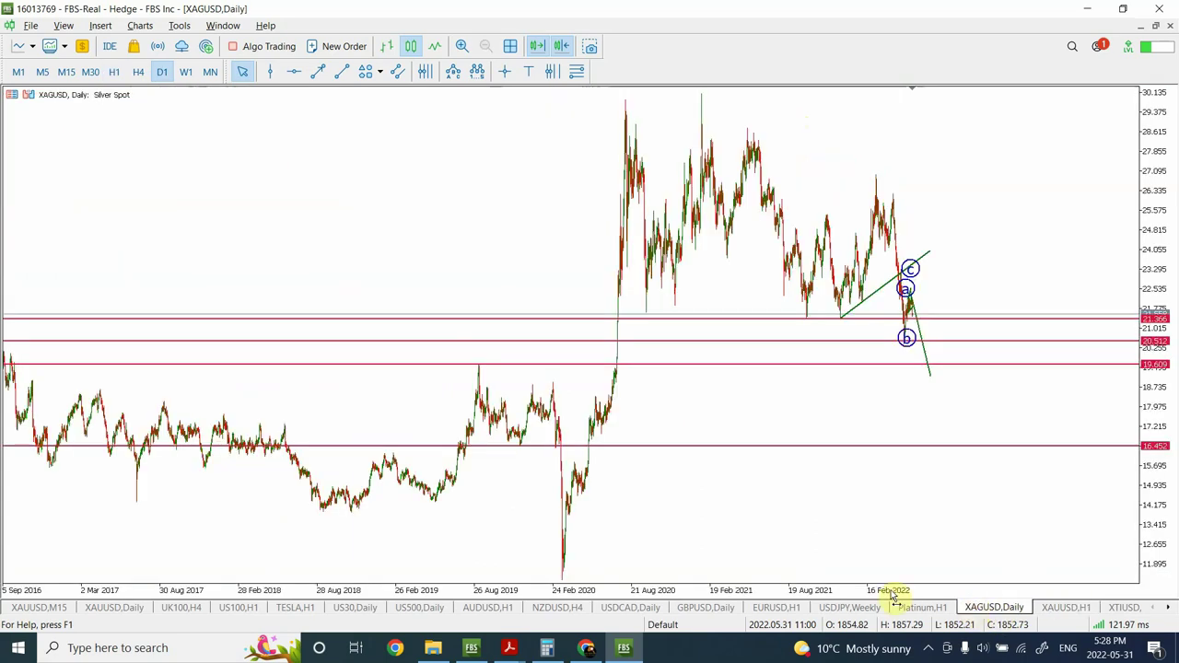
{"action": "left_click", "coordinate": [461, 47]}
{"action": "left_click", "coordinate": [462, 46]}
{"action": "left_click", "coordinate": [461, 46]}
{"action": "left_click", "coordinate": [462, 46]}
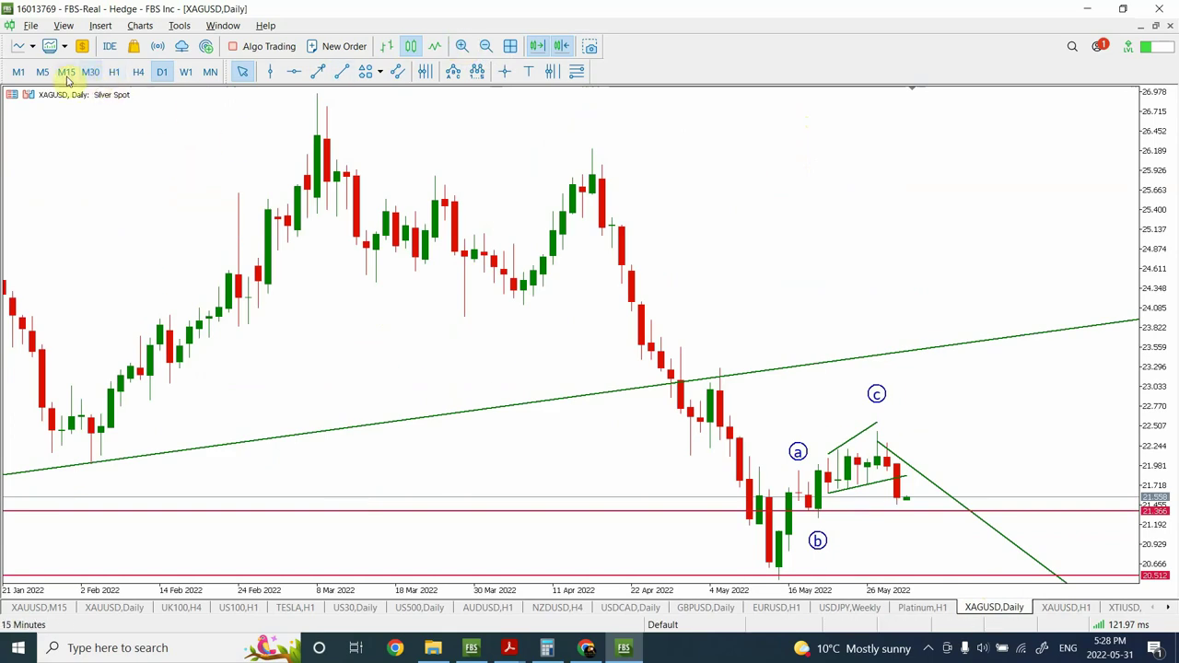
{"action": "left_click", "coordinate": [114, 73]}
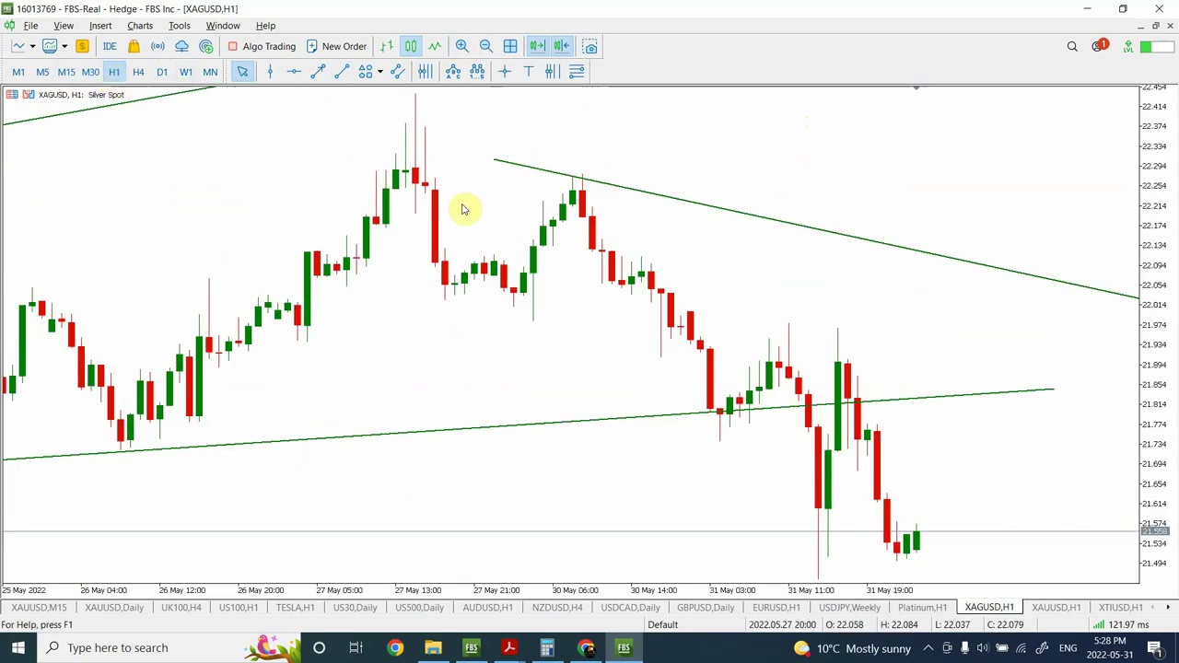
Draw a steep rising trendline from the latest XAGUSD candle at about 21.59 up to about 22.39, crossing the descending trendline.
{"action": "left_click", "coordinate": [487, 46]}
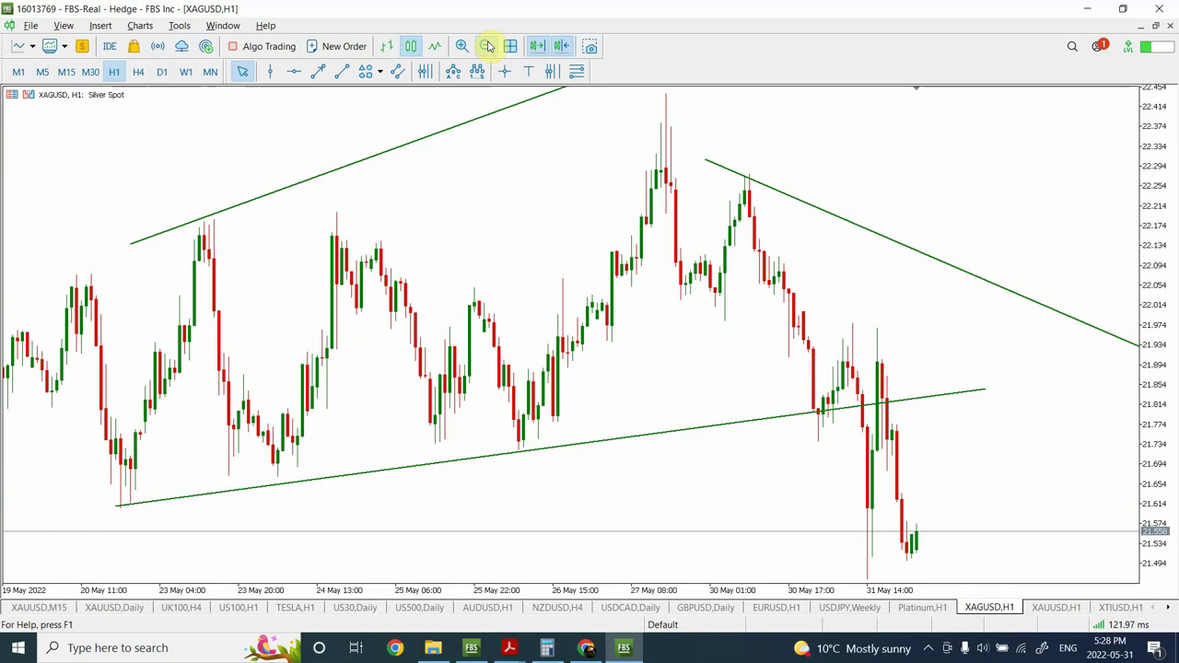
{"action": "left_click", "coordinate": [486, 46]}
{"action": "left_click", "coordinate": [487, 47]}
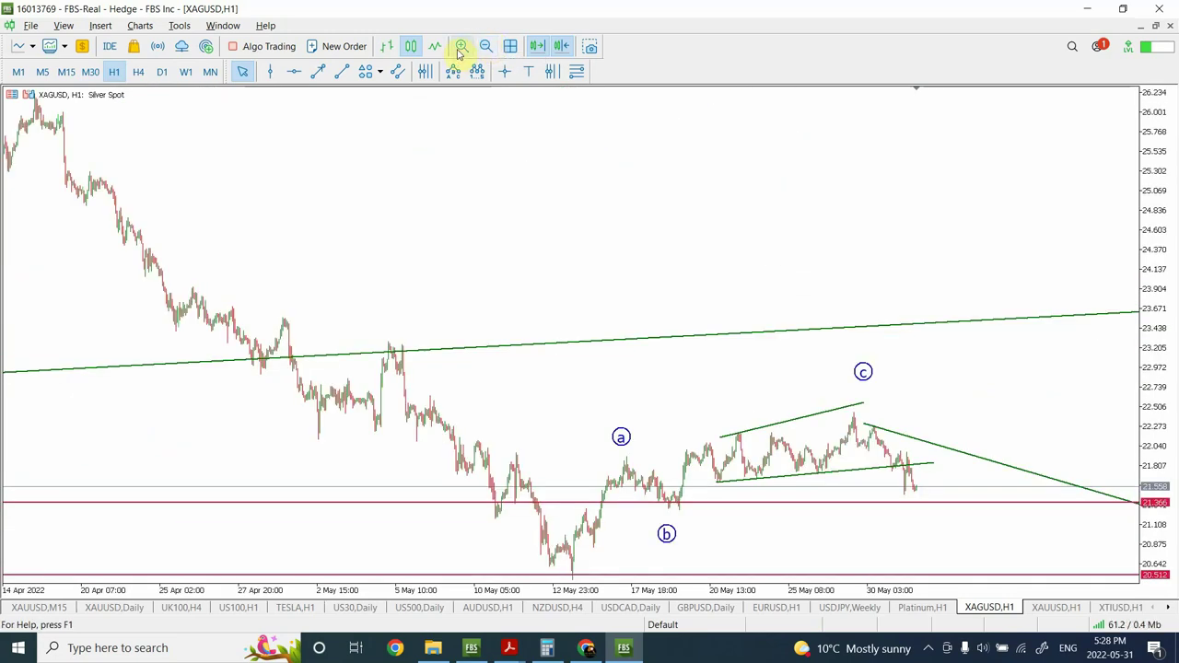
{"action": "left_click", "coordinate": [461, 46]}
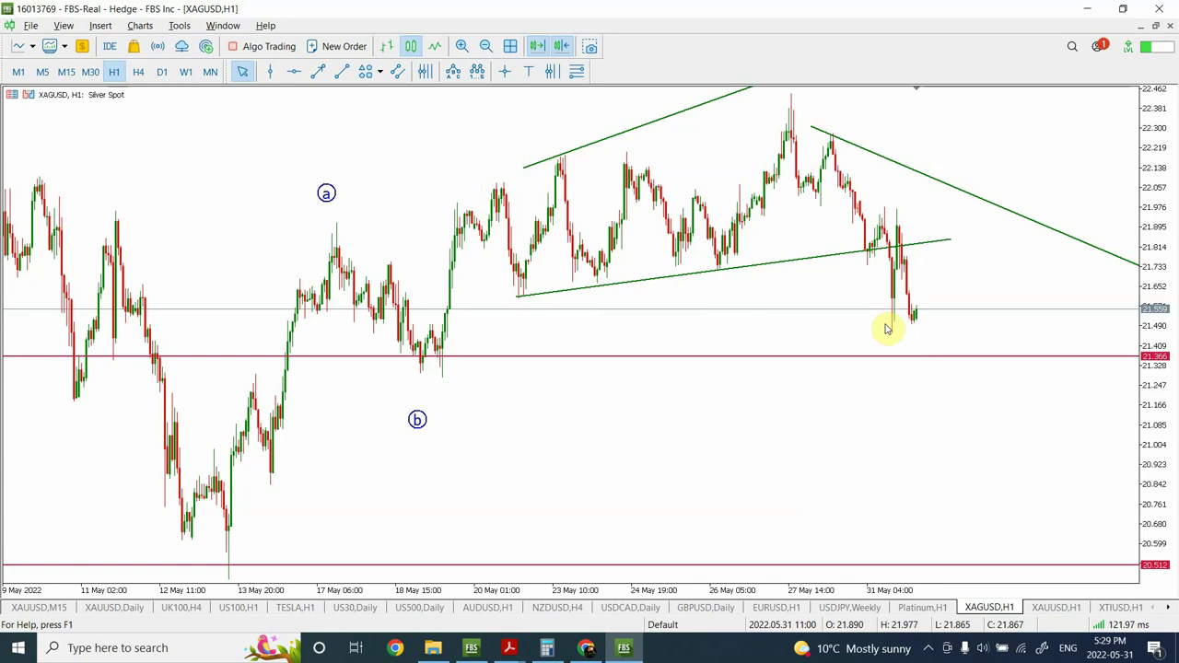
{"action": "left_click", "coordinate": [341, 71]}
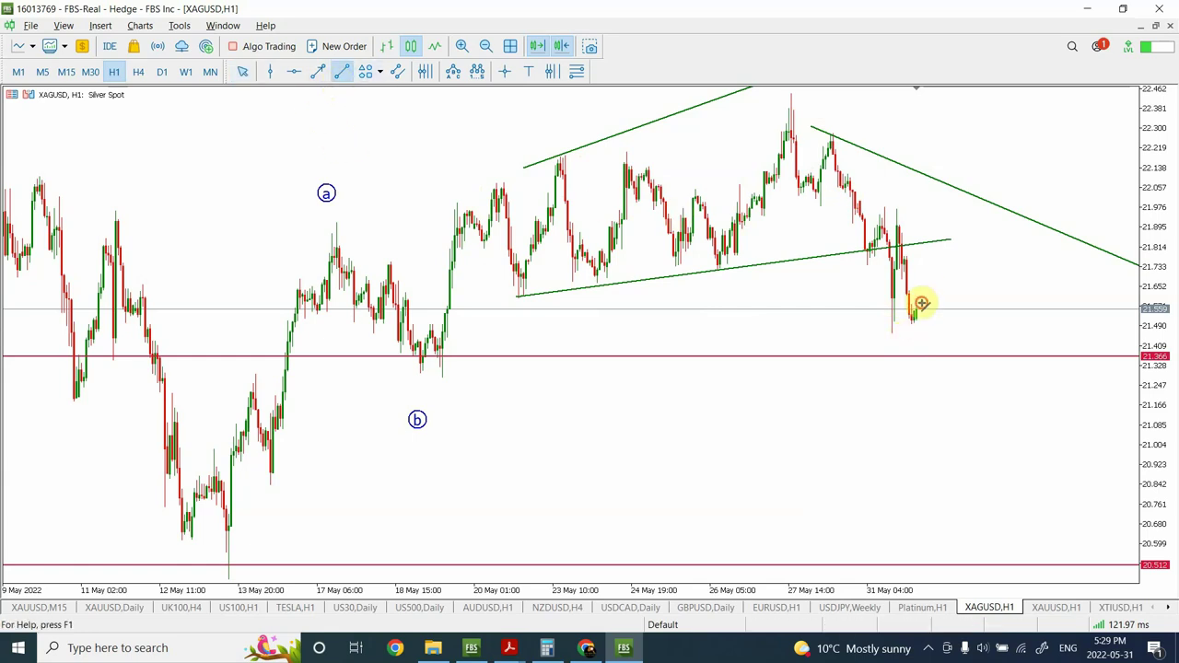
{"action": "left_click_drag", "start_coordinate": [921, 302], "coordinate": [959, 105]}
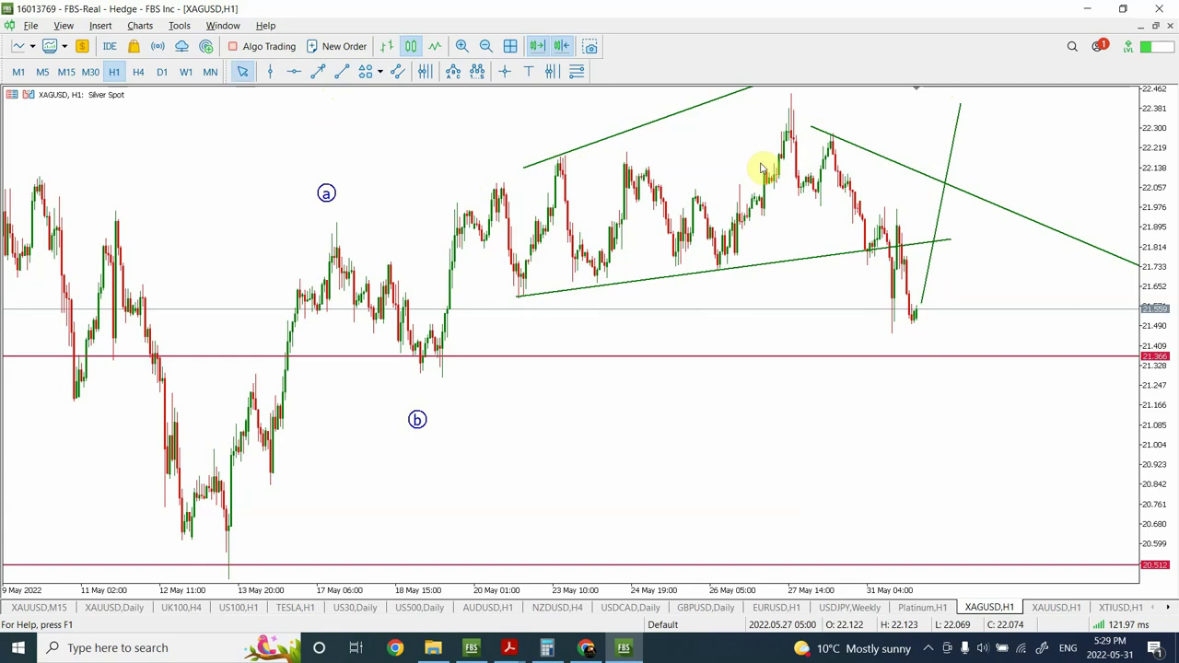
Switch to the H4 timeframe and move the upper horizontal support line to 21.402 at the December 2021 low.
{"action": "left_click", "coordinate": [485, 46]}
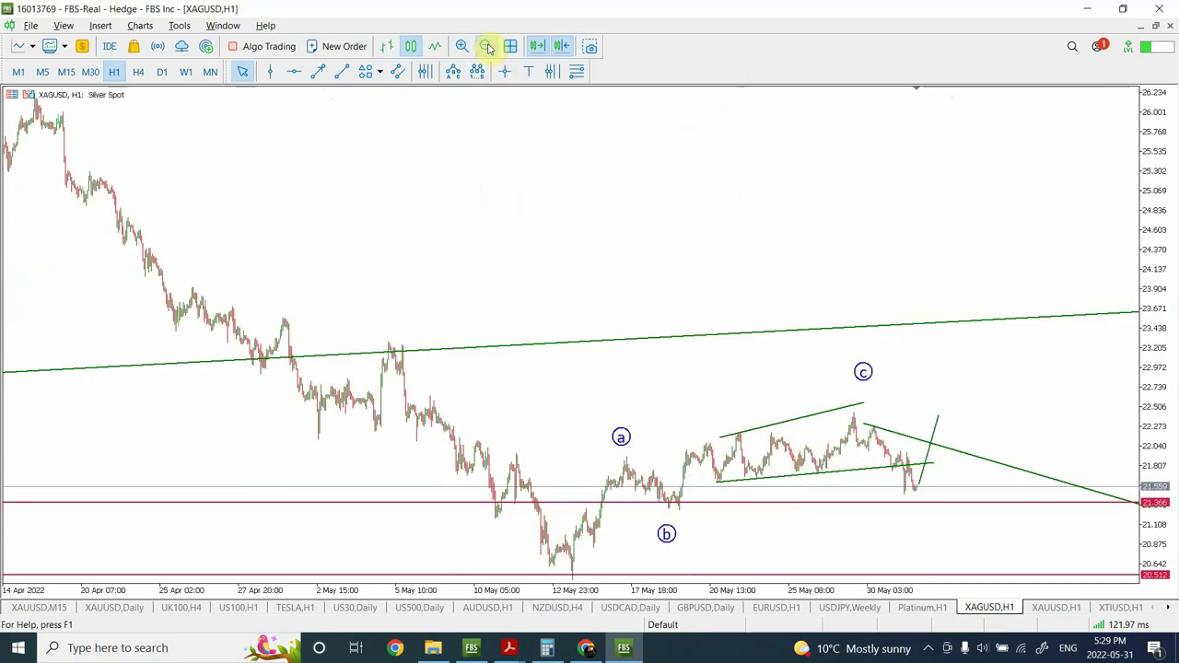
{"action": "left_click", "coordinate": [487, 47]}
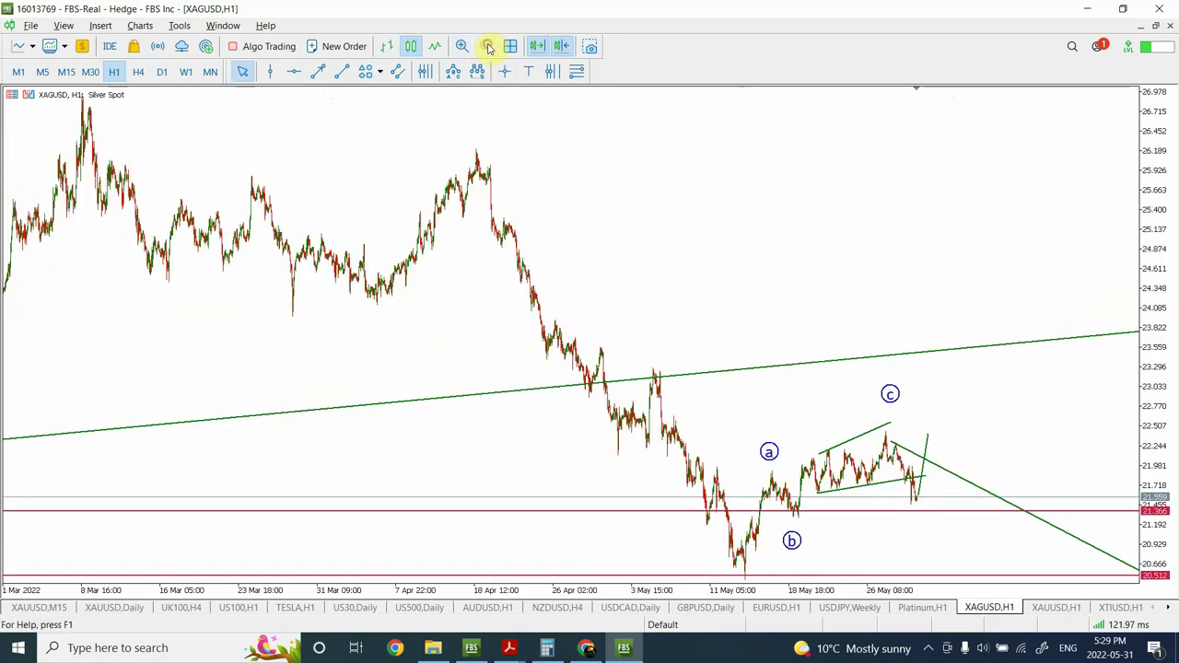
{"action": "left_click", "coordinate": [139, 74]}
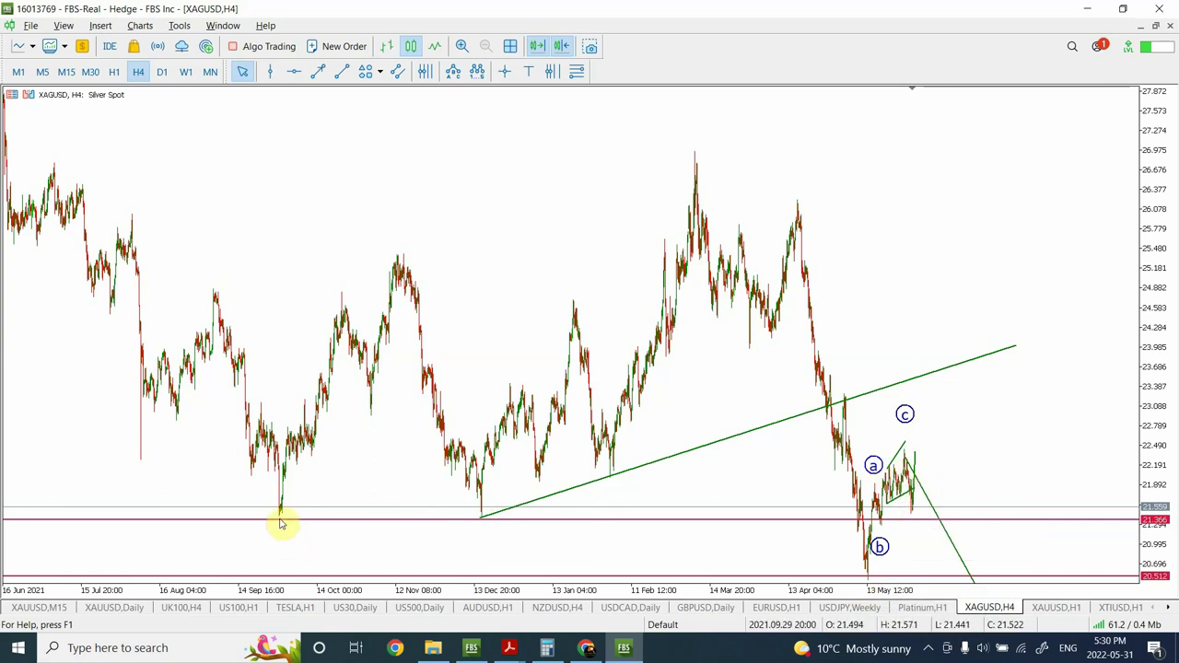
{"action": "double_click", "coordinate": [488, 521]}
{"action": "left_click_drag", "start_coordinate": [489, 522], "coordinate": [493, 522]}
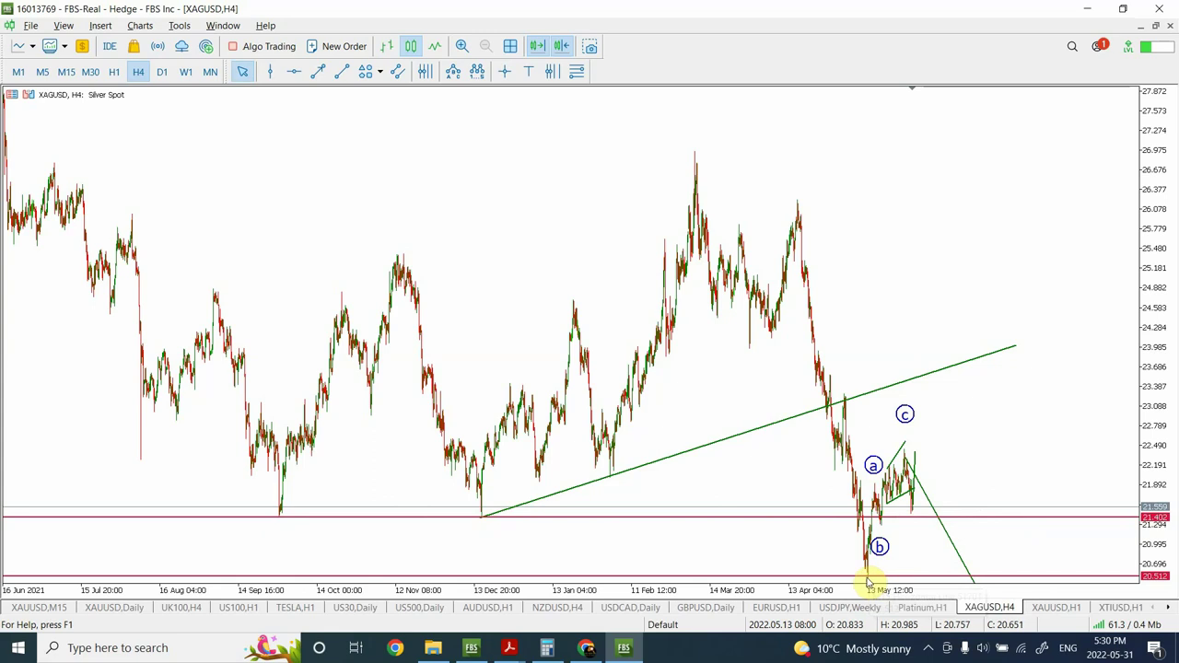
Set the timeframe to M30 and delete both rising channel trendlines and the descending trendline from the late-May high.
{"action": "left_click", "coordinate": [115, 71]}
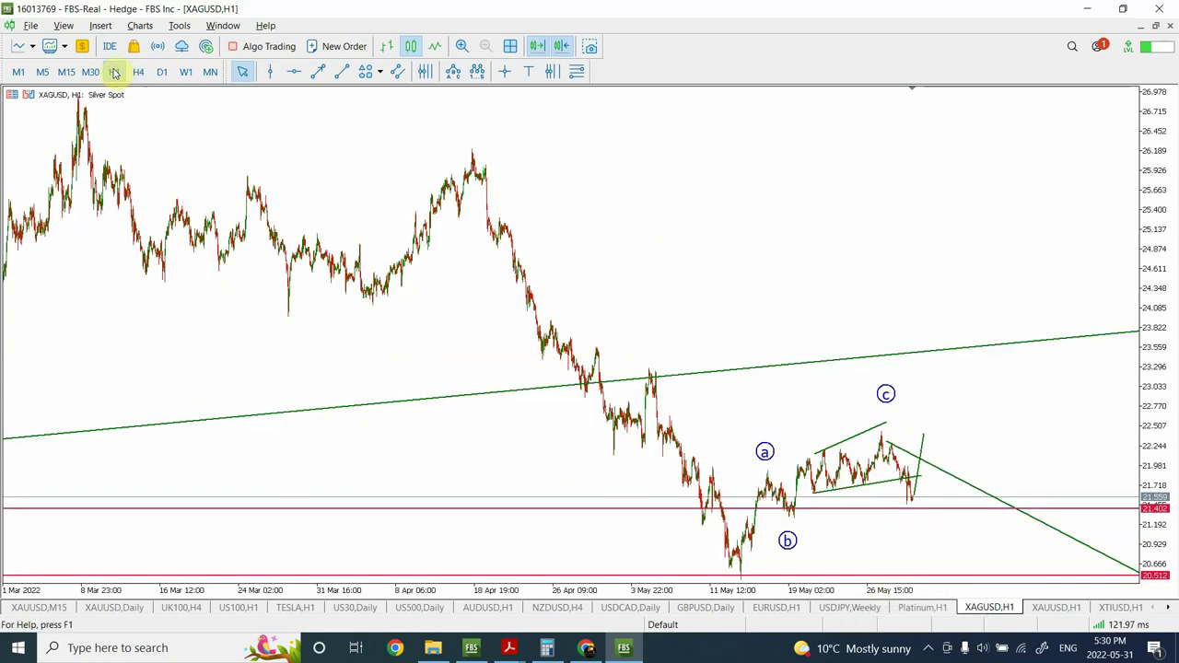
{"action": "left_click", "coordinate": [461, 47]}
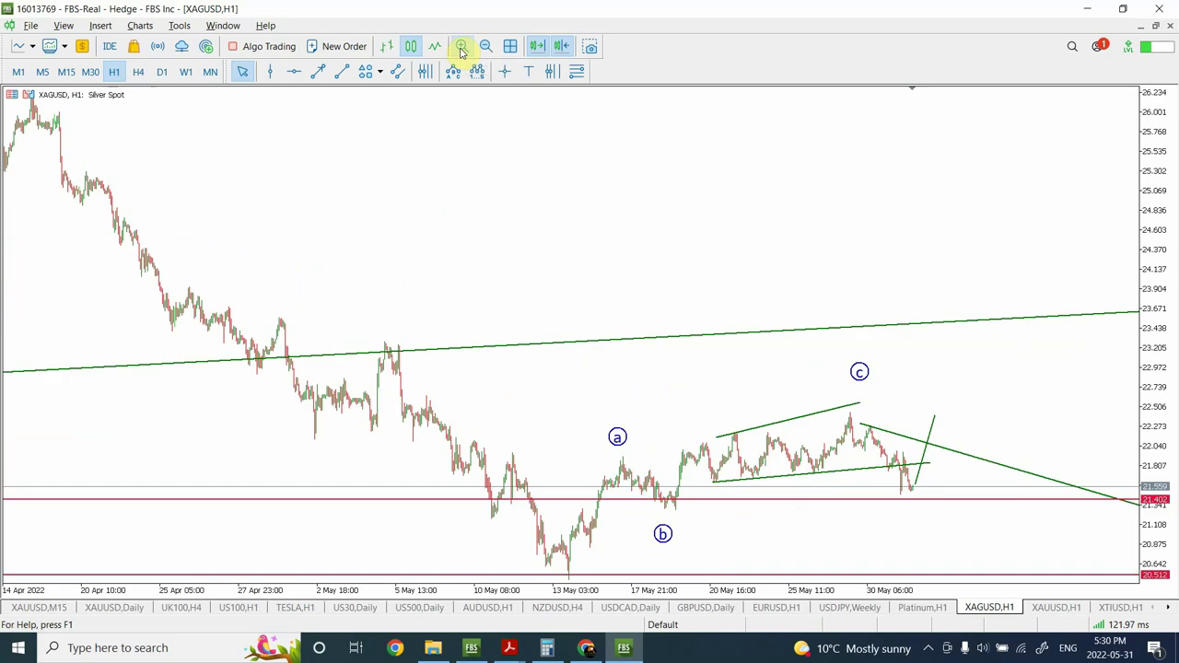
{"action": "scroll", "coordinate": [1150, 279], "scroll_direction": "up", "scroll_amount": 1}
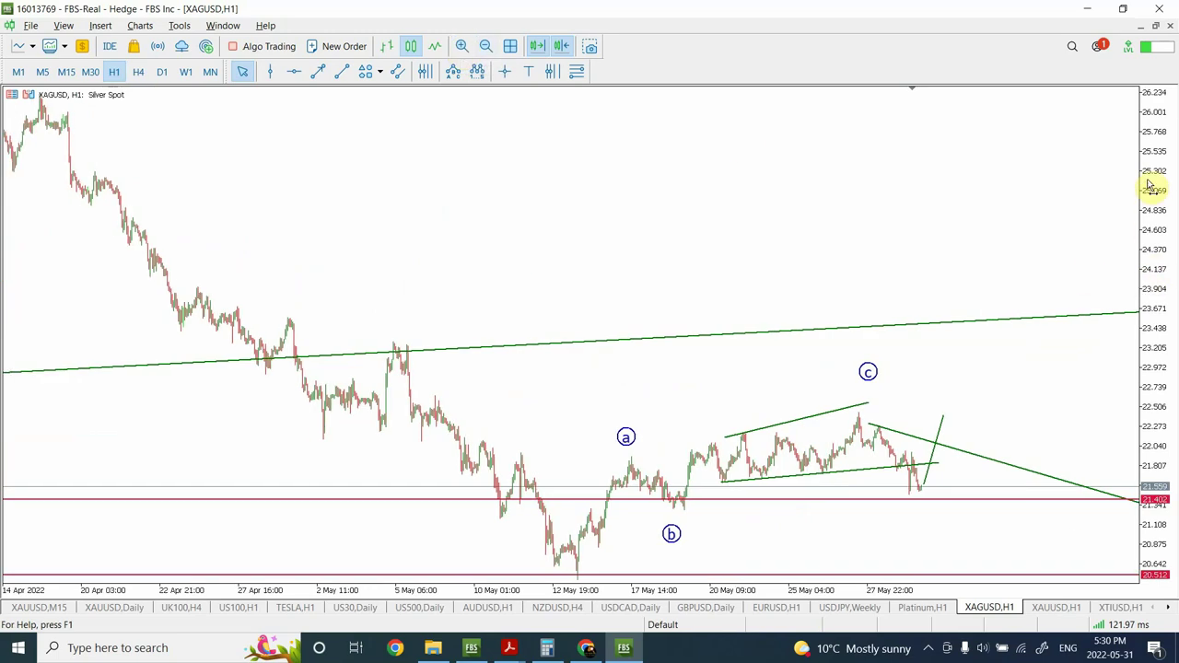
{"action": "left_click", "coordinate": [91, 72]}
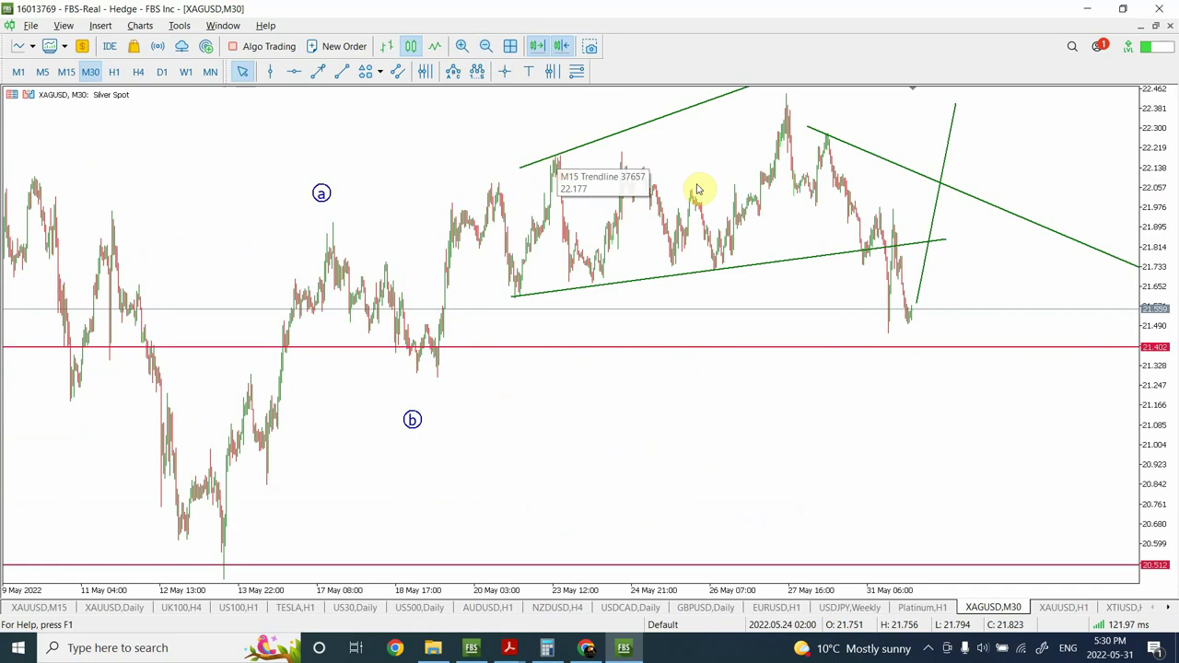
{"action": "double_click", "coordinate": [765, 269]}
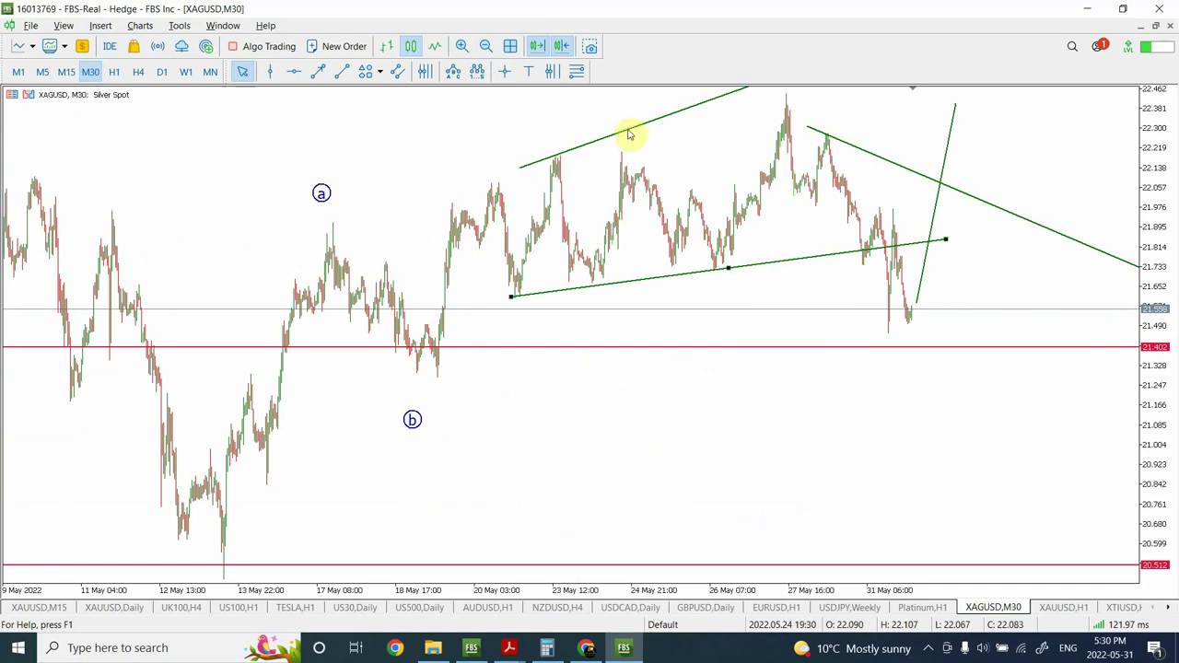
{"action": "key", "text": "Delete"}
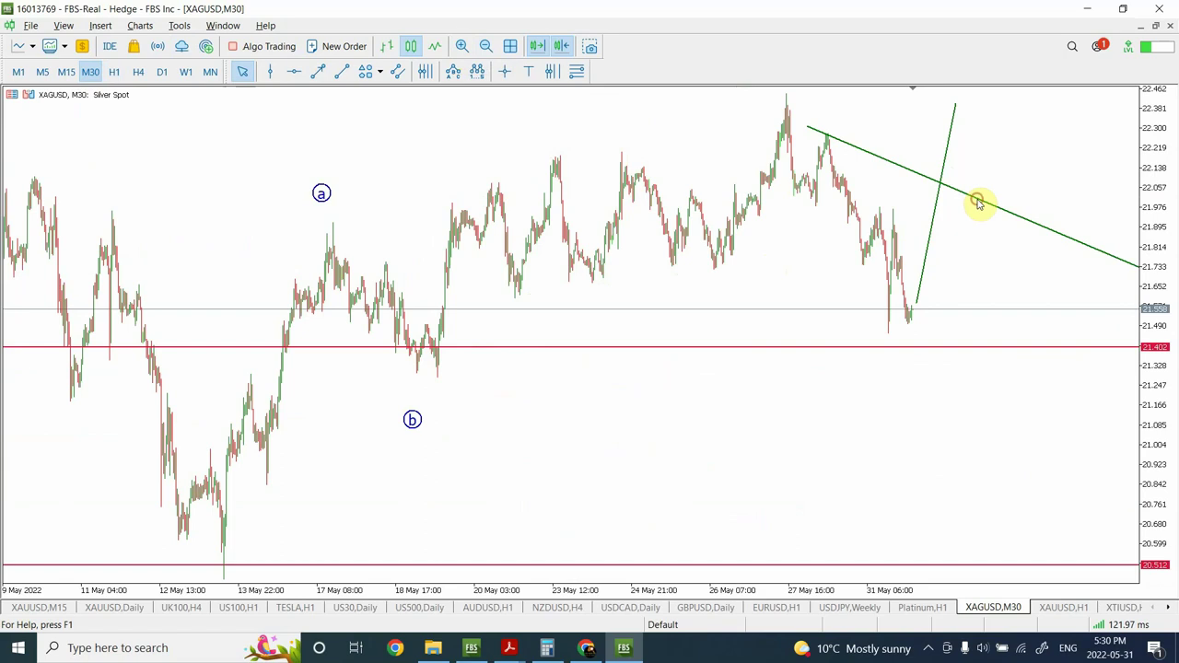
{"action": "key", "text": "Delete"}
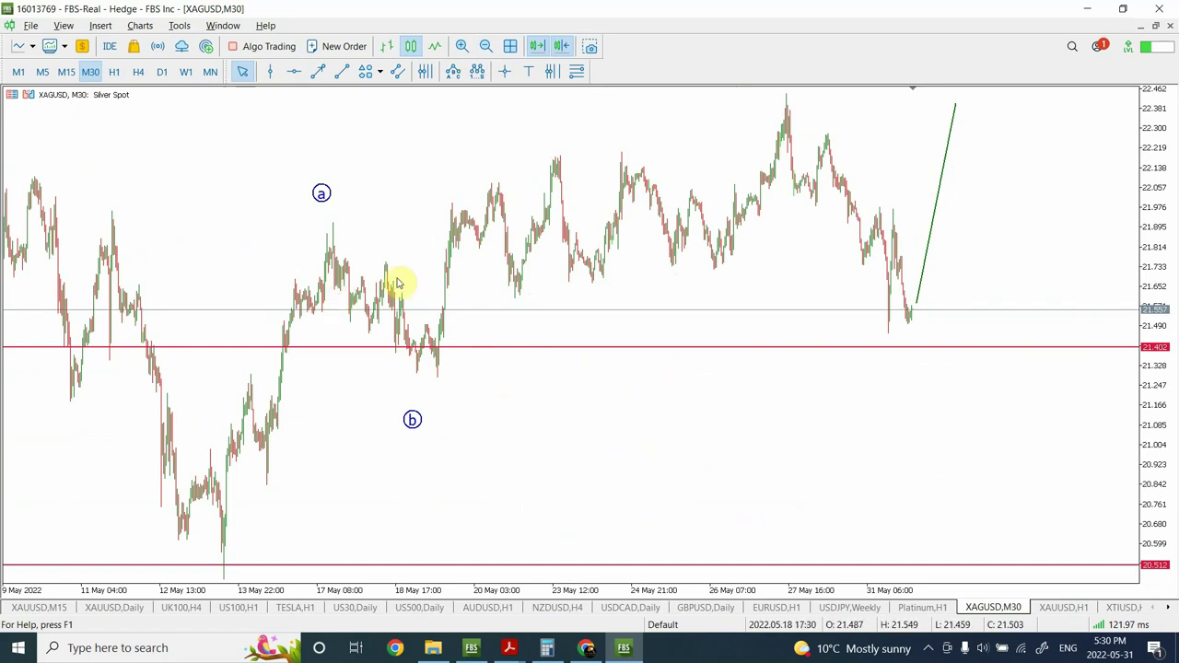
Draw two converging trendlines: one over the highs from about 21.91 to 22.16, one under the lows from about 21.26 to 21.97.
{"action": "left_click", "coordinate": [341, 73]}
{"action": "left_click_drag", "start_coordinate": [329, 225], "coordinate": [570, 162]}
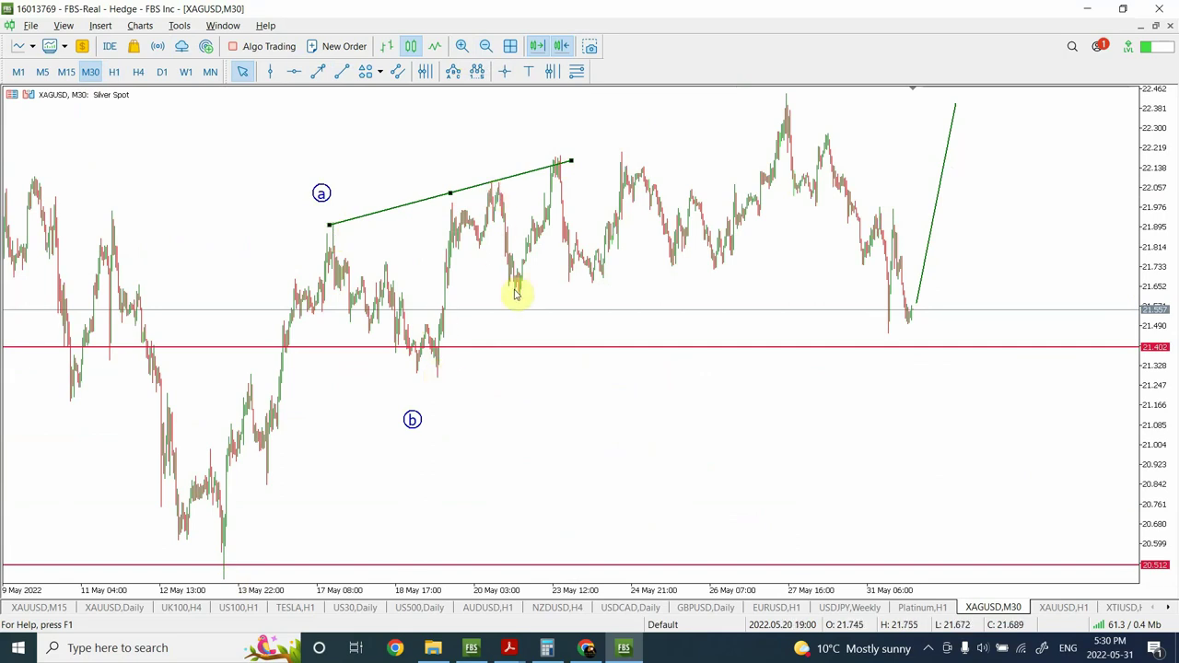
{"action": "left_click", "coordinate": [565, 164]}
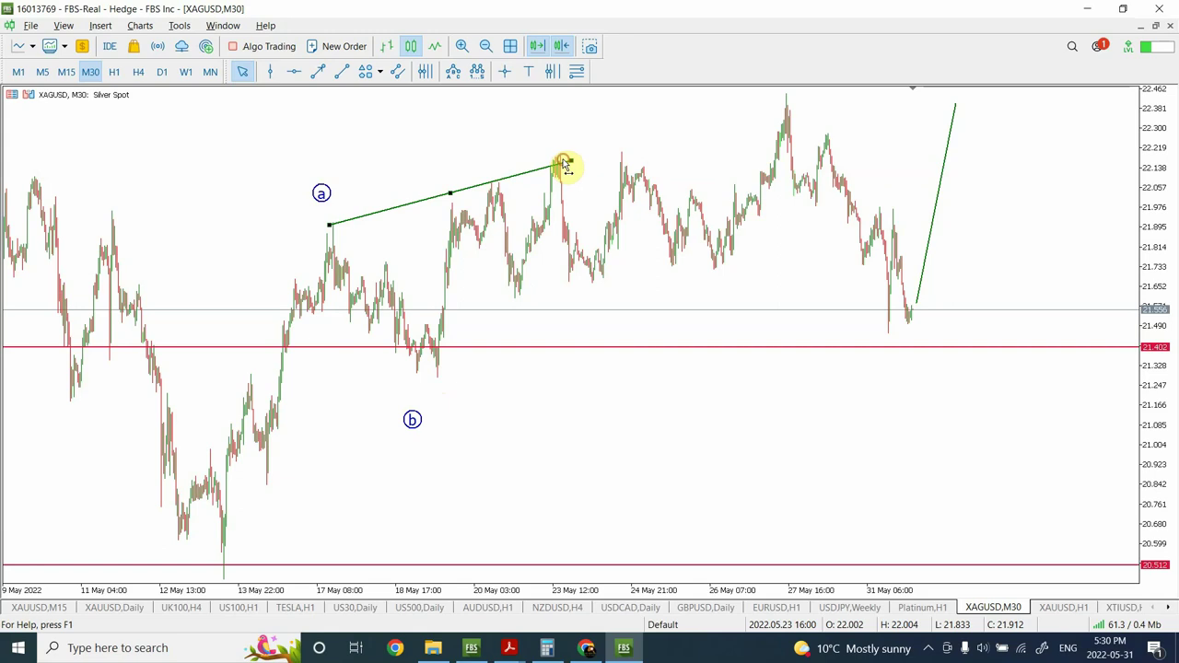
{"action": "left_click", "coordinate": [342, 74]}
{"action": "left_click_drag", "start_coordinate": [438, 381], "coordinate": [598, 210]}
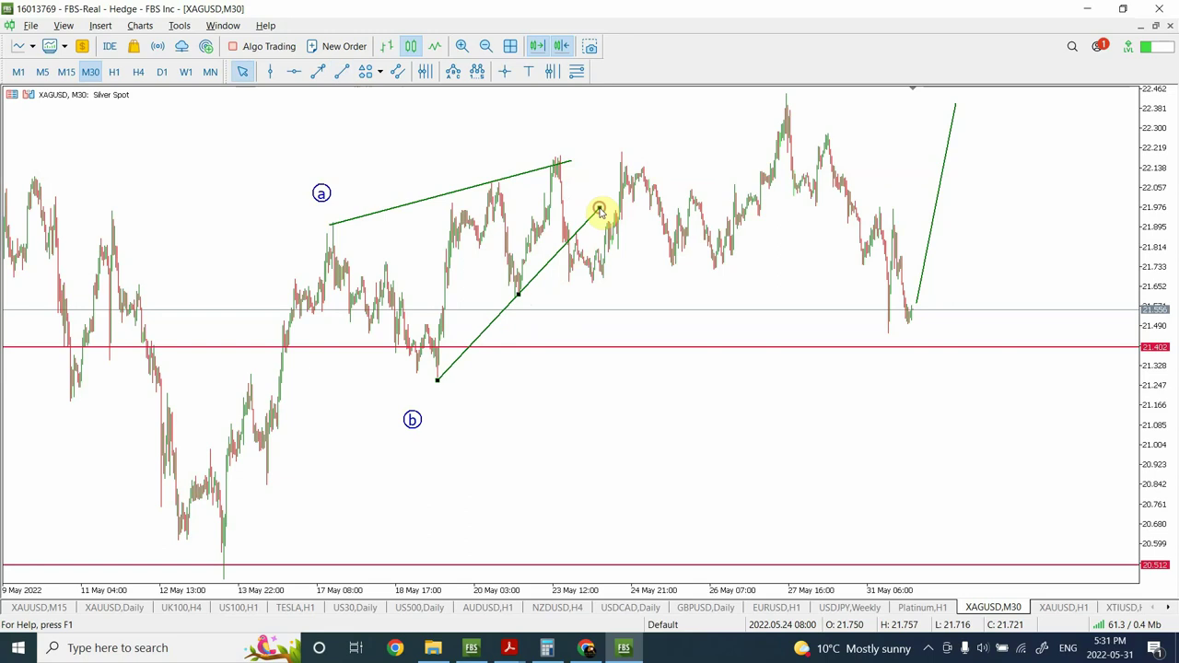
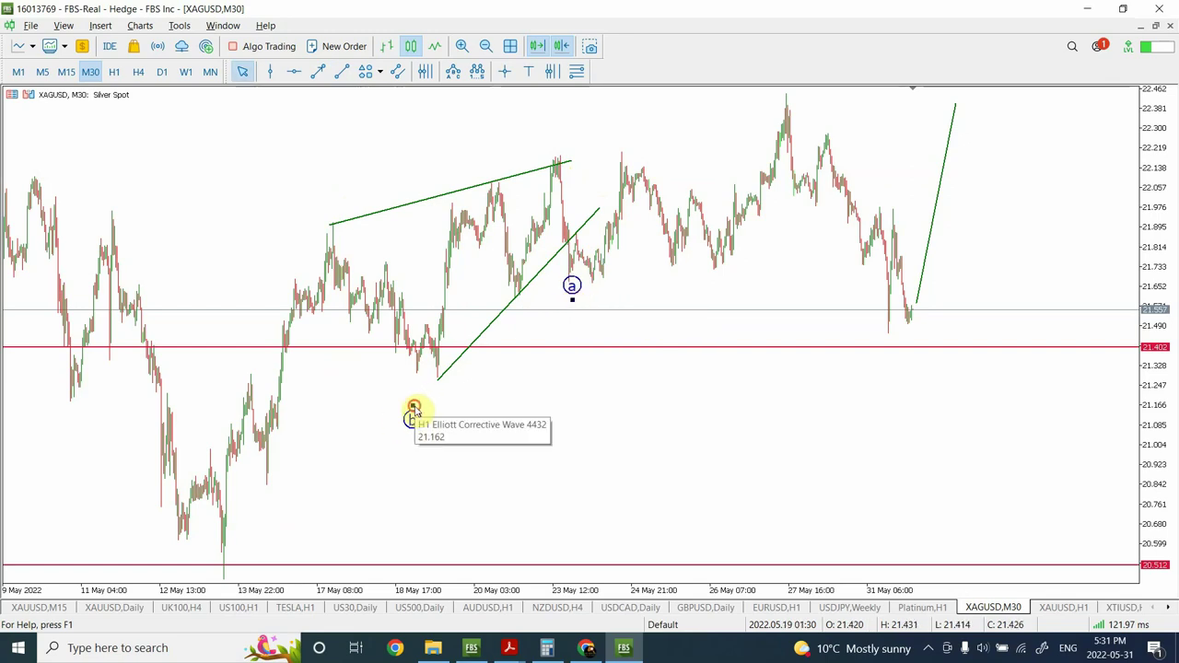
Replace the old a-b-c labels with an Elliott Corrective Wave: A below the 24 May low, B at the 27 May high, C below the 31 May low.
{"action": "left_click_drag", "start_coordinate": [413, 408], "coordinate": [780, 108]}
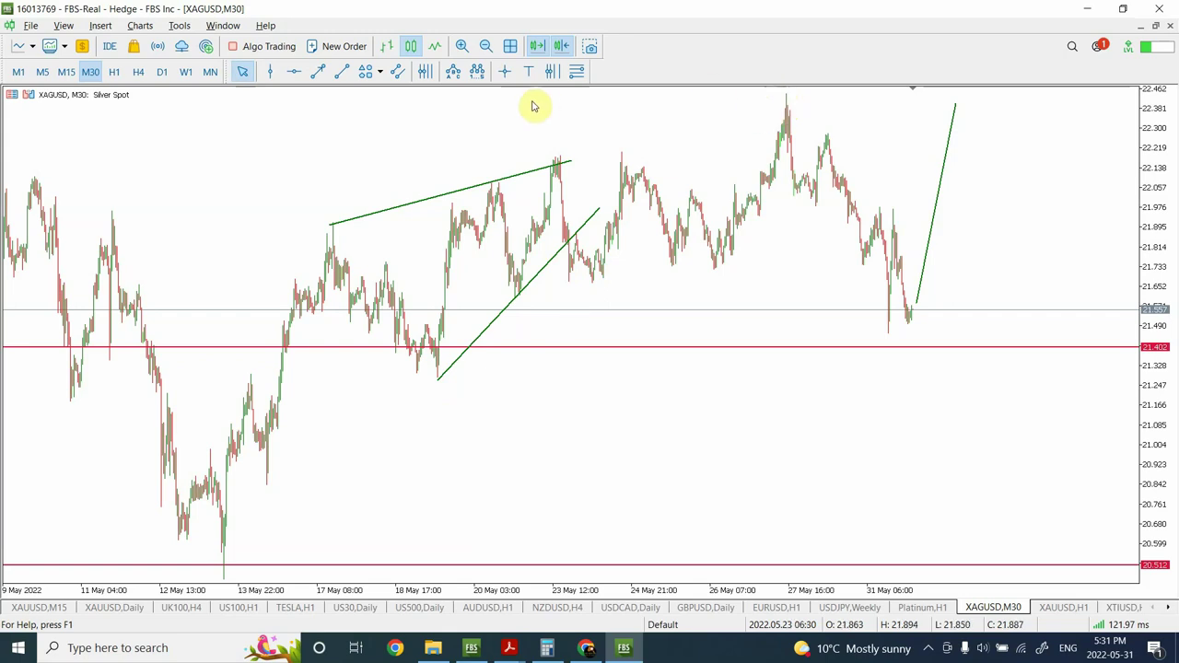
{"action": "left_click", "coordinate": [453, 77]}
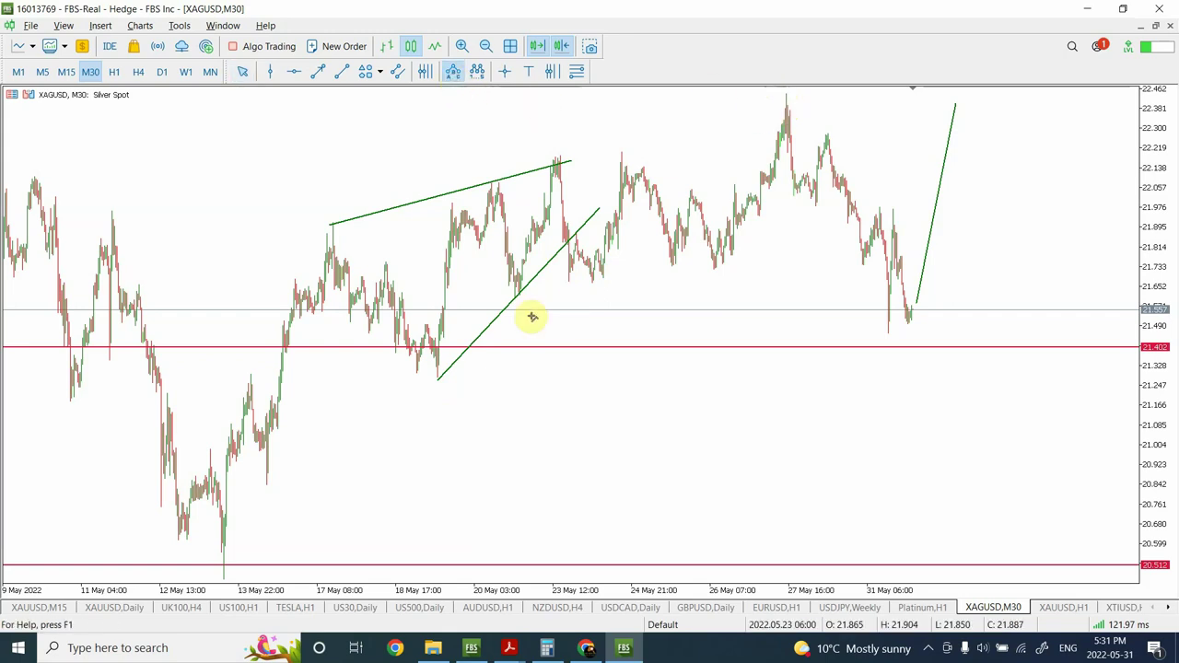
{"action": "left_click", "coordinate": [583, 293]}
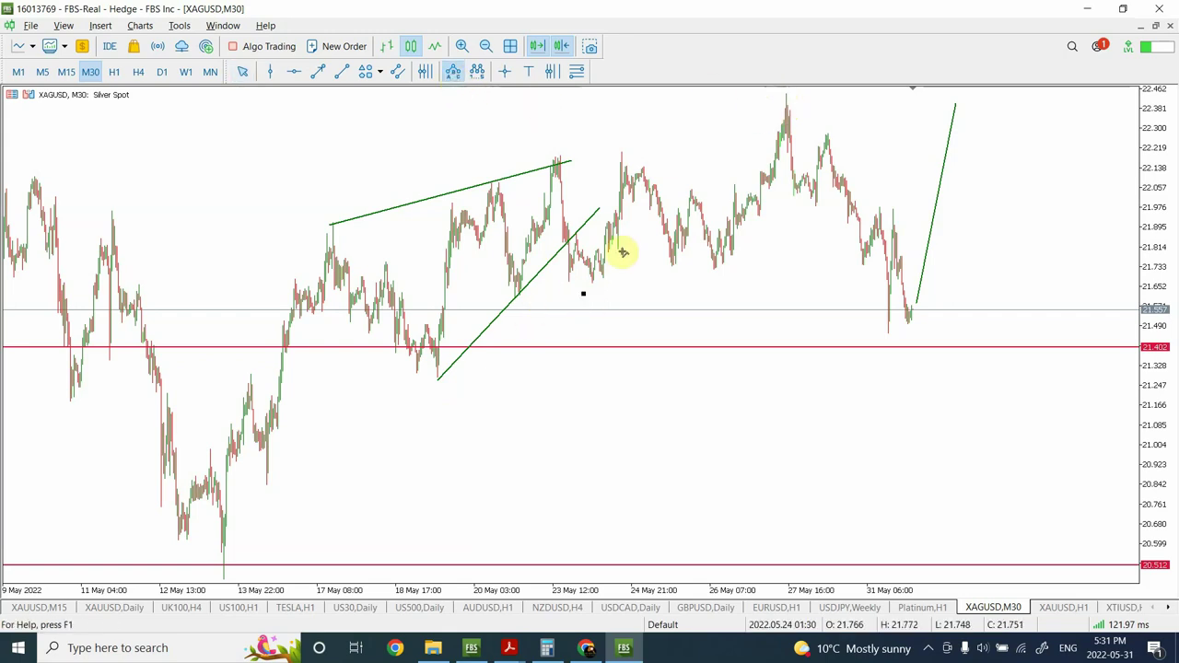
{"action": "left_click", "coordinate": [778, 98]}
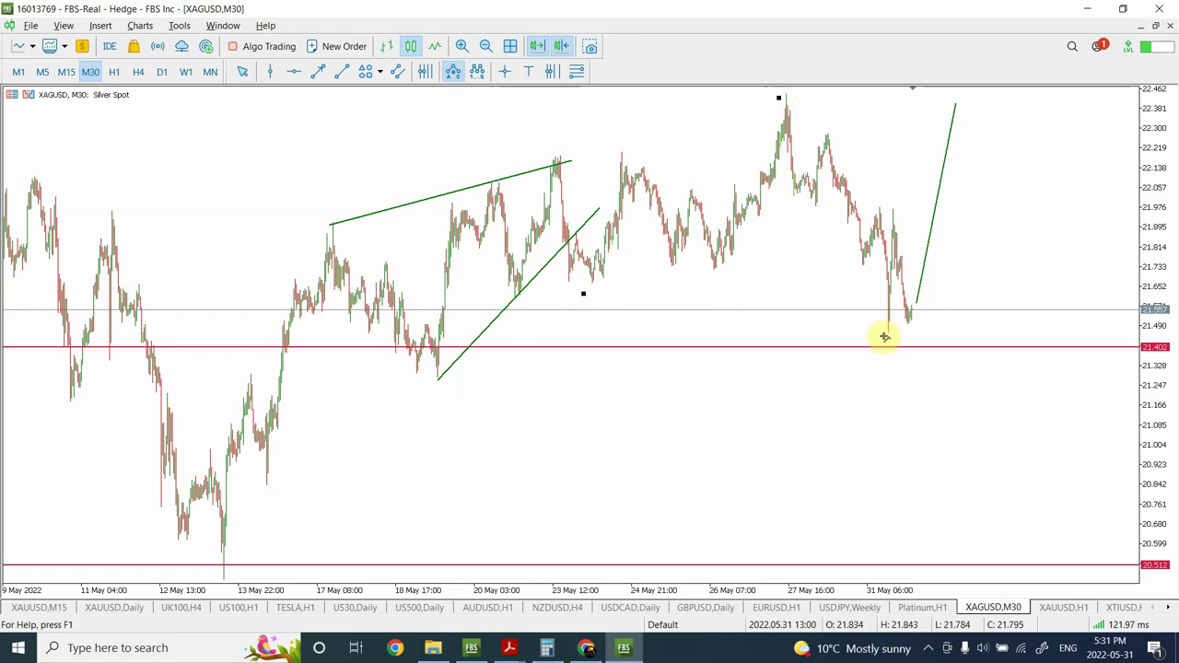
{"action": "left_click", "coordinate": [882, 337]}
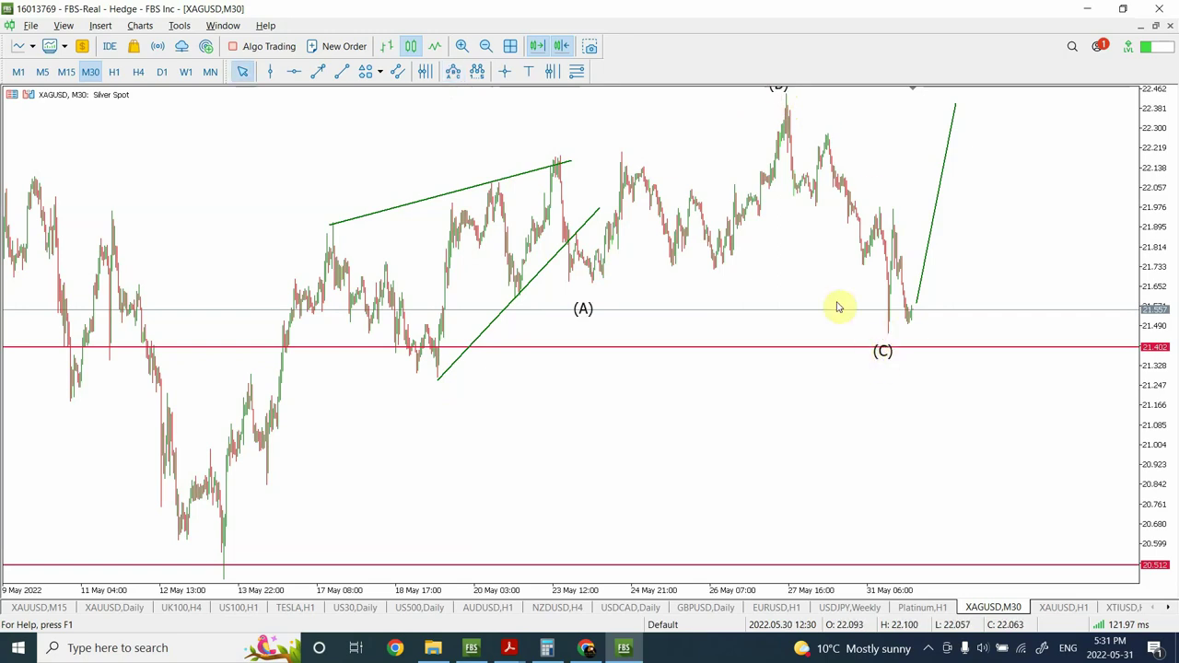
{"action": "double_click", "coordinate": [776, 95]}
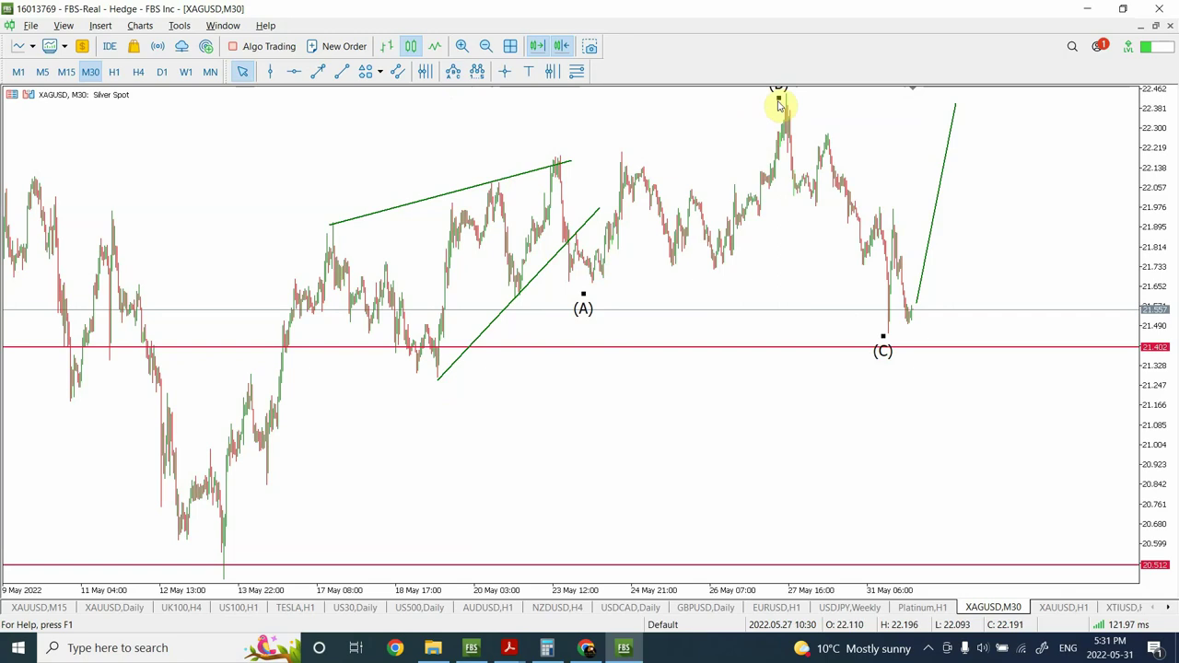
{"action": "left_click", "coordinate": [879, 247]}
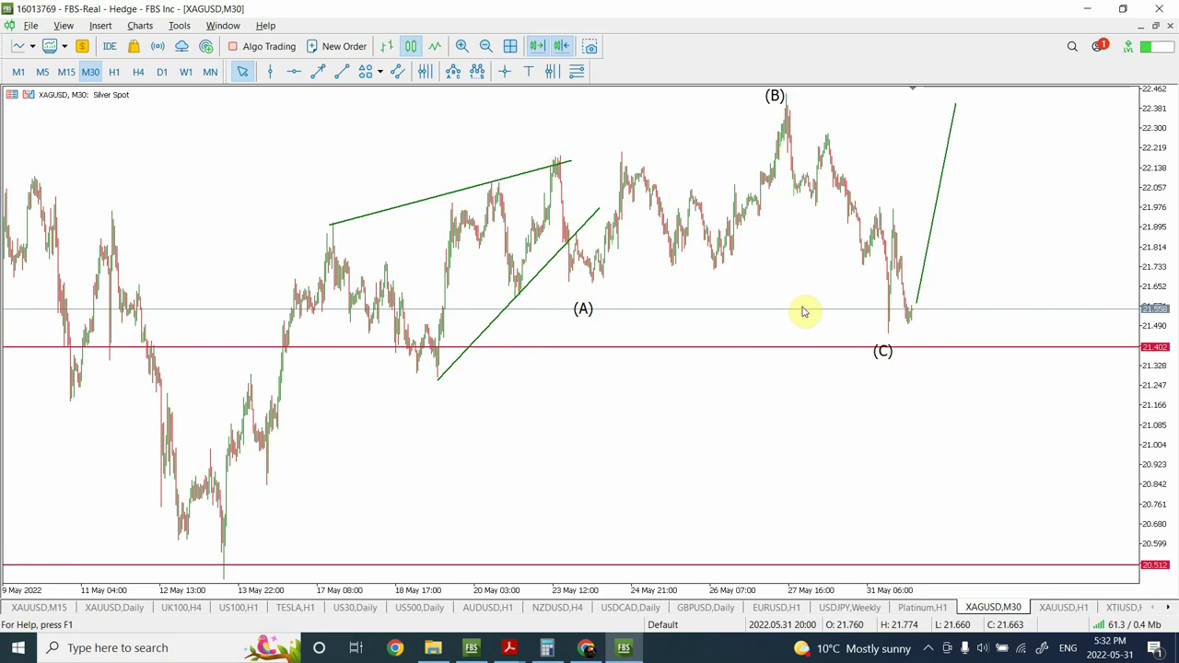
Change the degree of the Elliott Corrective Wave labels on the XAGUSD chart from their properties to Minute.
{"action": "right_click", "coordinate": [583, 314]}
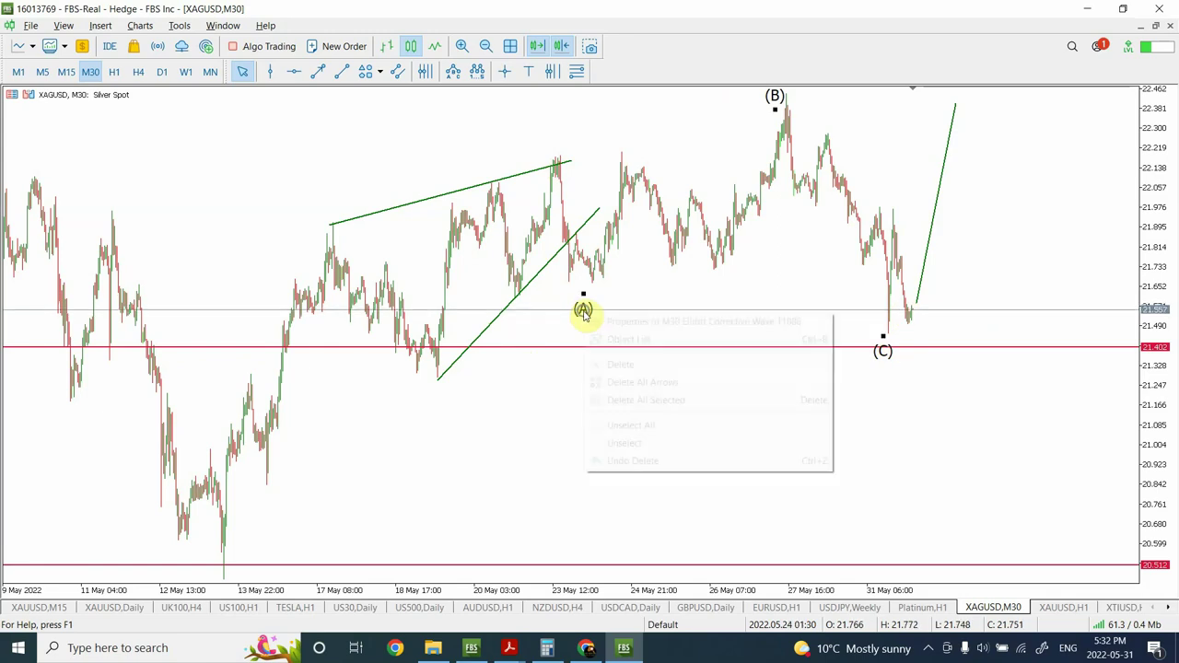
{"action": "left_click", "coordinate": [629, 321]}
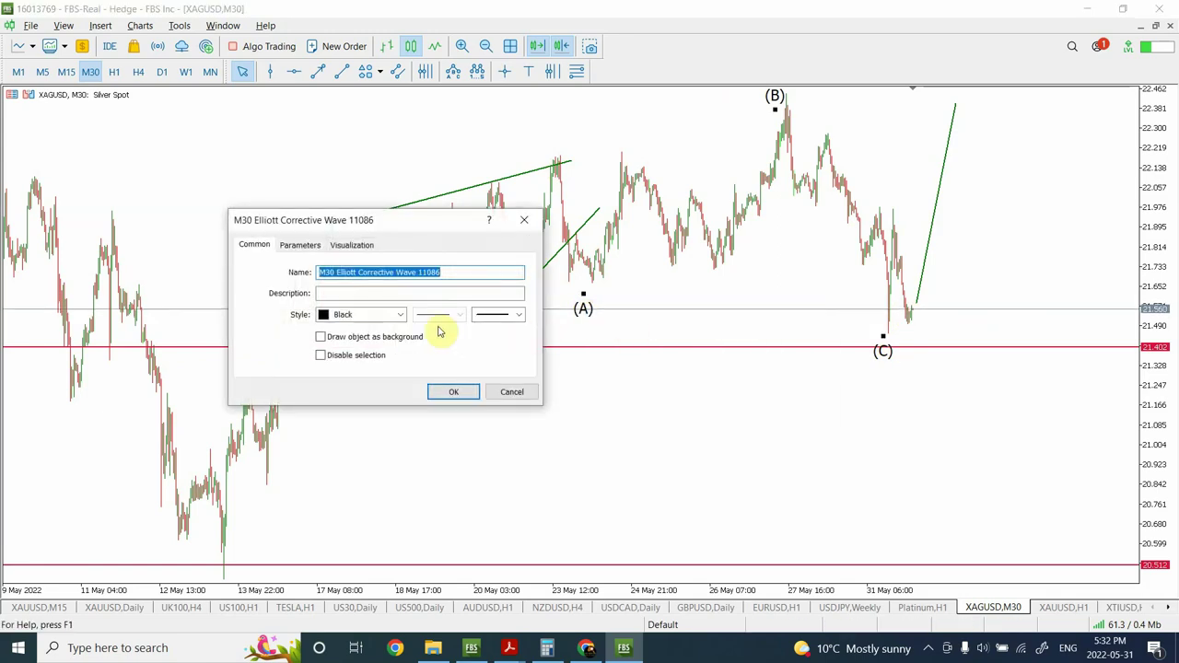
{"action": "left_click", "coordinate": [299, 247]}
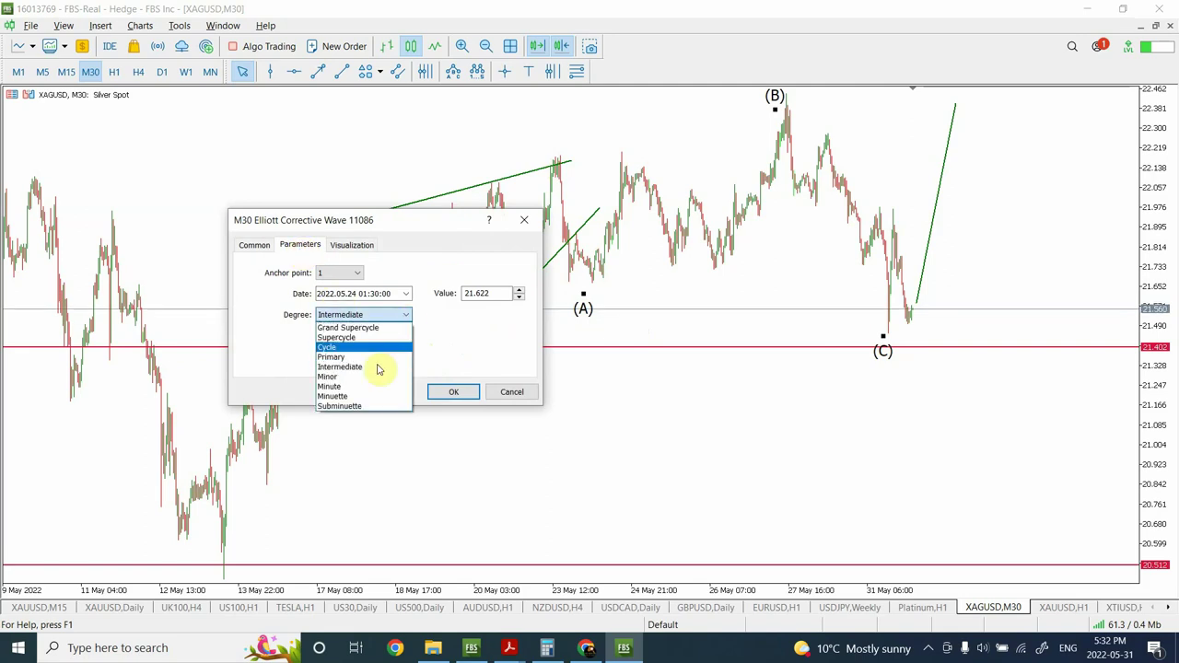
{"action": "left_click", "coordinate": [374, 386]}
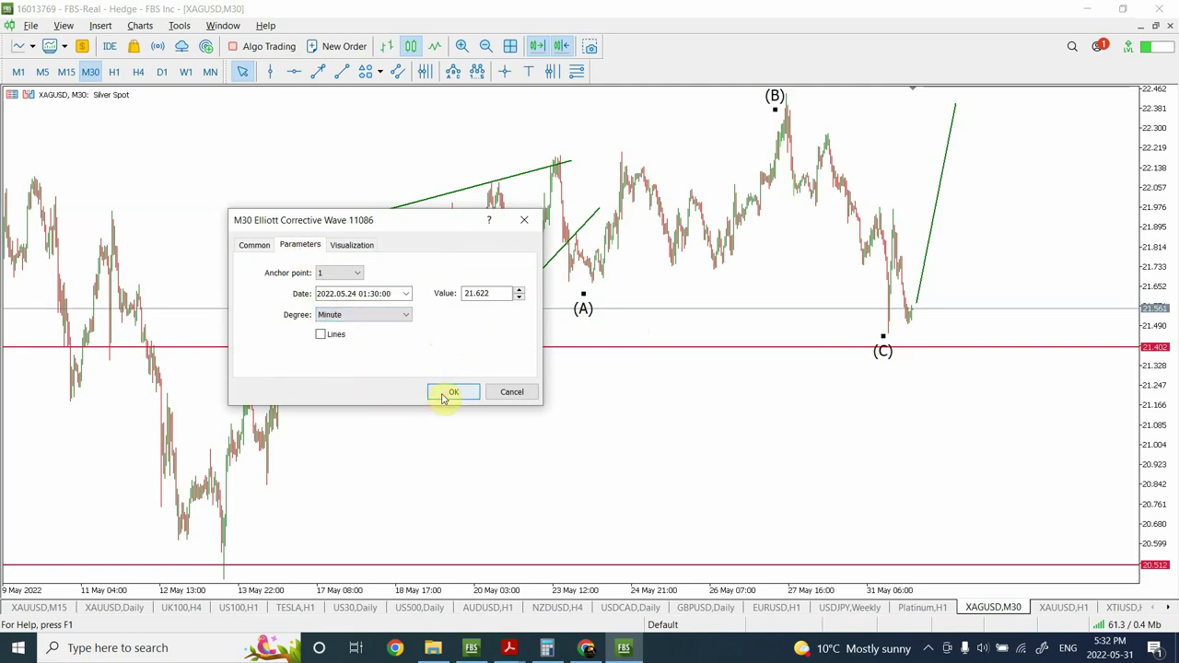
{"action": "left_click", "coordinate": [445, 394]}
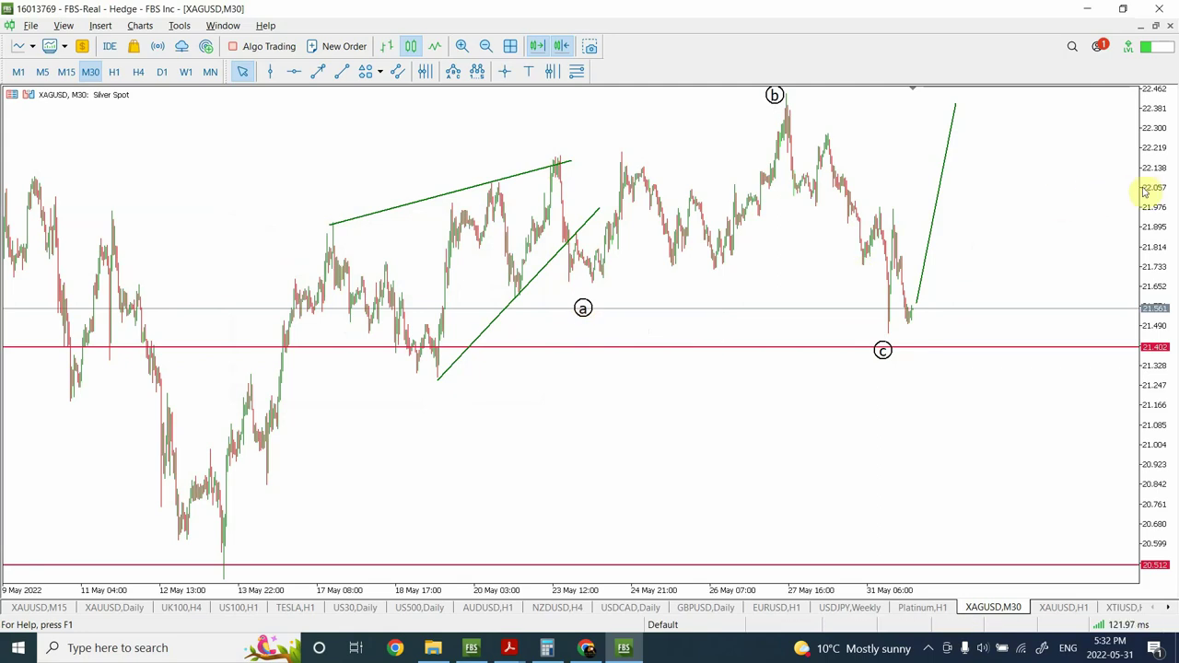
Compress the price scale and steepen the green projection line by moving its upper end to about 22.77, almost directly above its start.
{"action": "left_click_drag", "start_coordinate": [1147, 189], "coordinate": [1034, 237]}
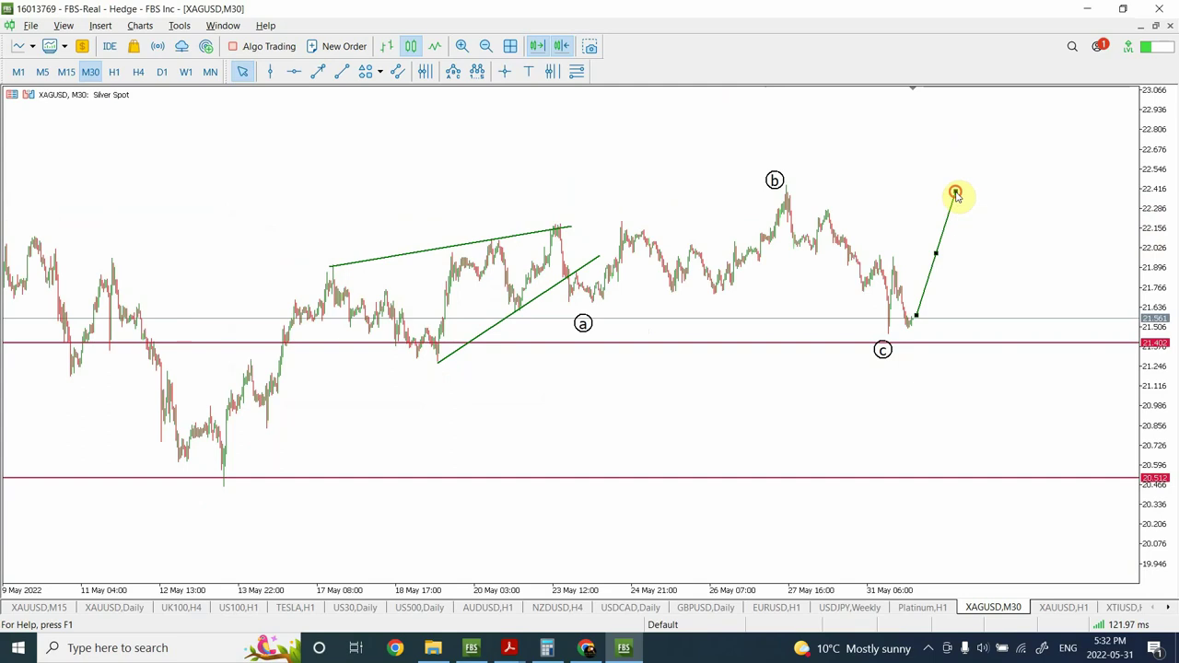
{"action": "left_click_drag", "start_coordinate": [952, 192], "coordinate": [920, 135]}
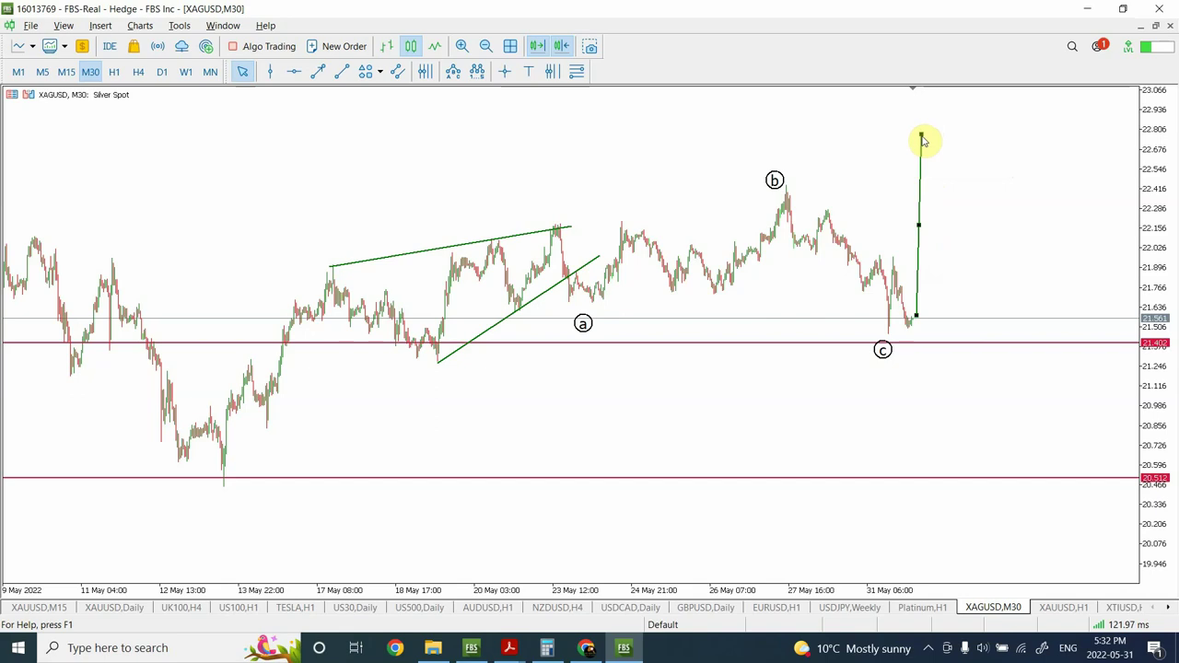
{"action": "left_click", "coordinate": [920, 138]}
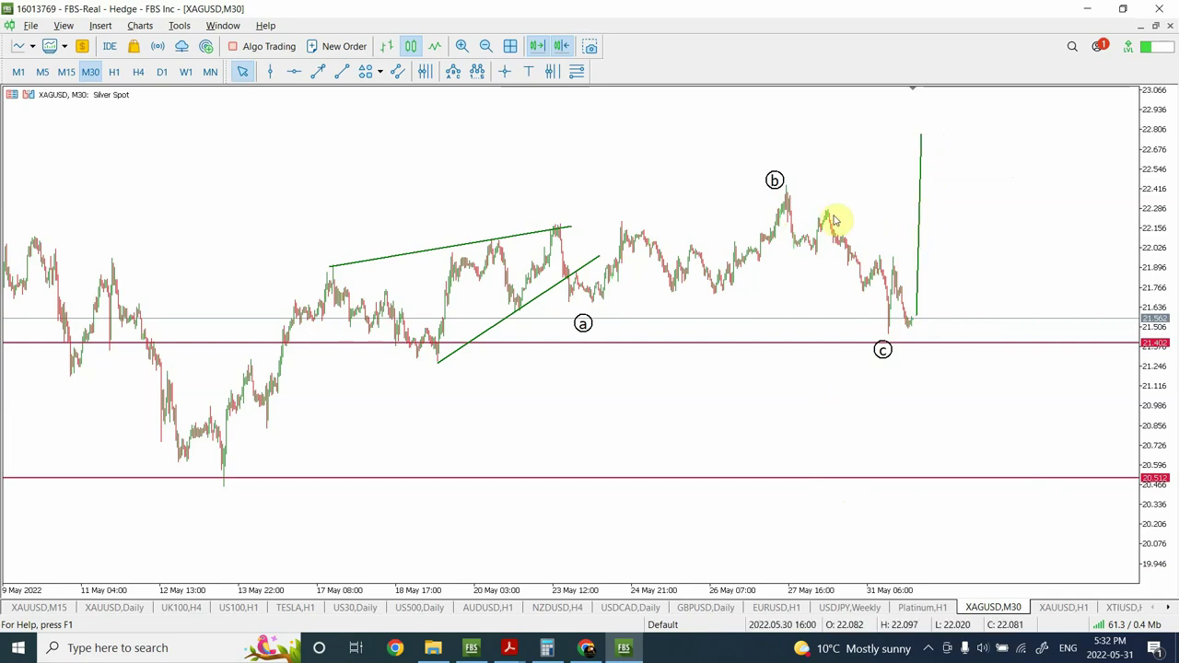
Add a horizontal line at 21.975 along the 31 May highs, and extend the green projection line's upper end to about 22.86.
{"action": "left_click", "coordinate": [294, 72]}
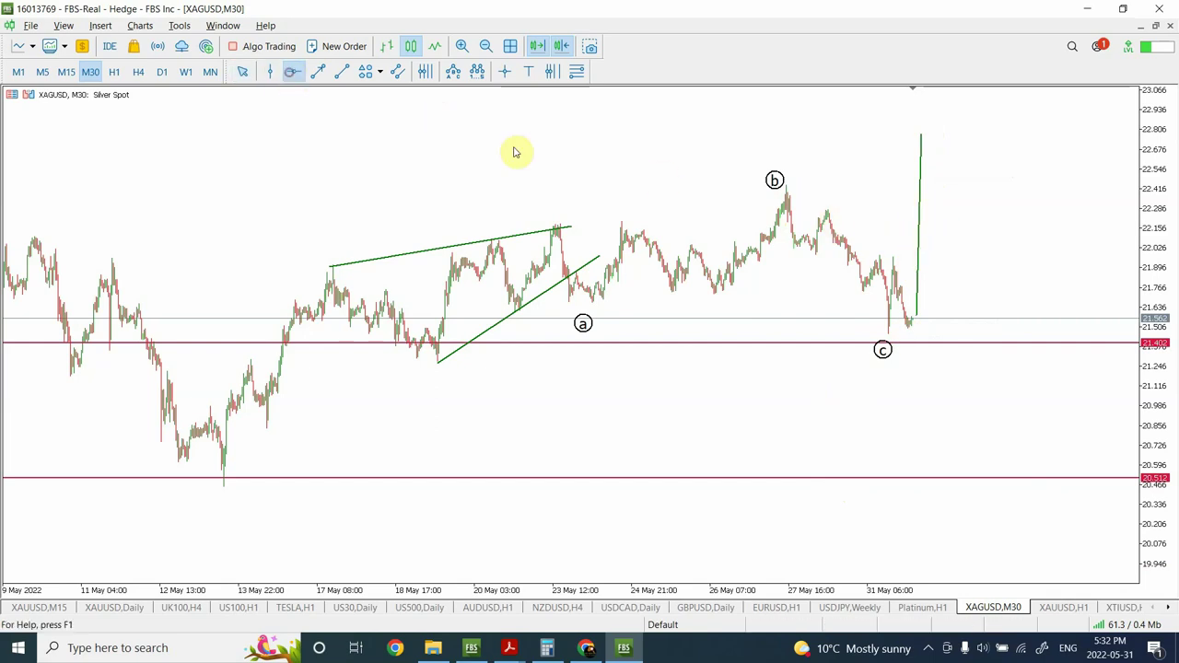
{"action": "left_click_drag", "start_coordinate": [807, 281], "coordinate": [831, 258]}
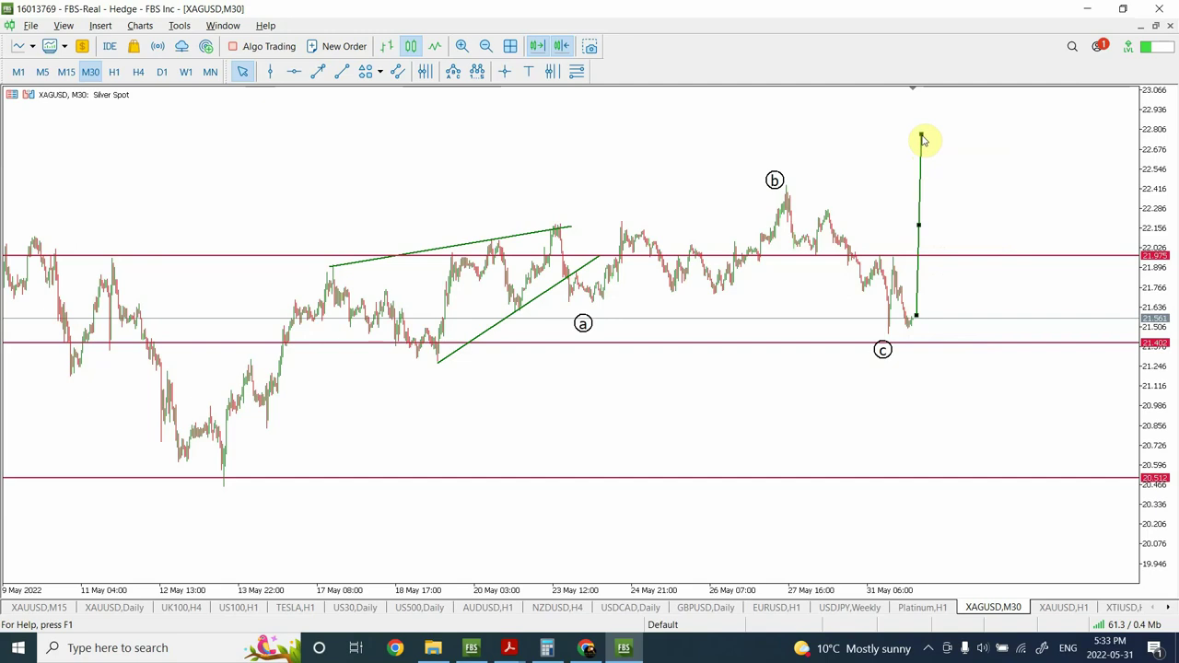
{"action": "left_click_drag", "start_coordinate": [921, 136], "coordinate": [924, 123]}
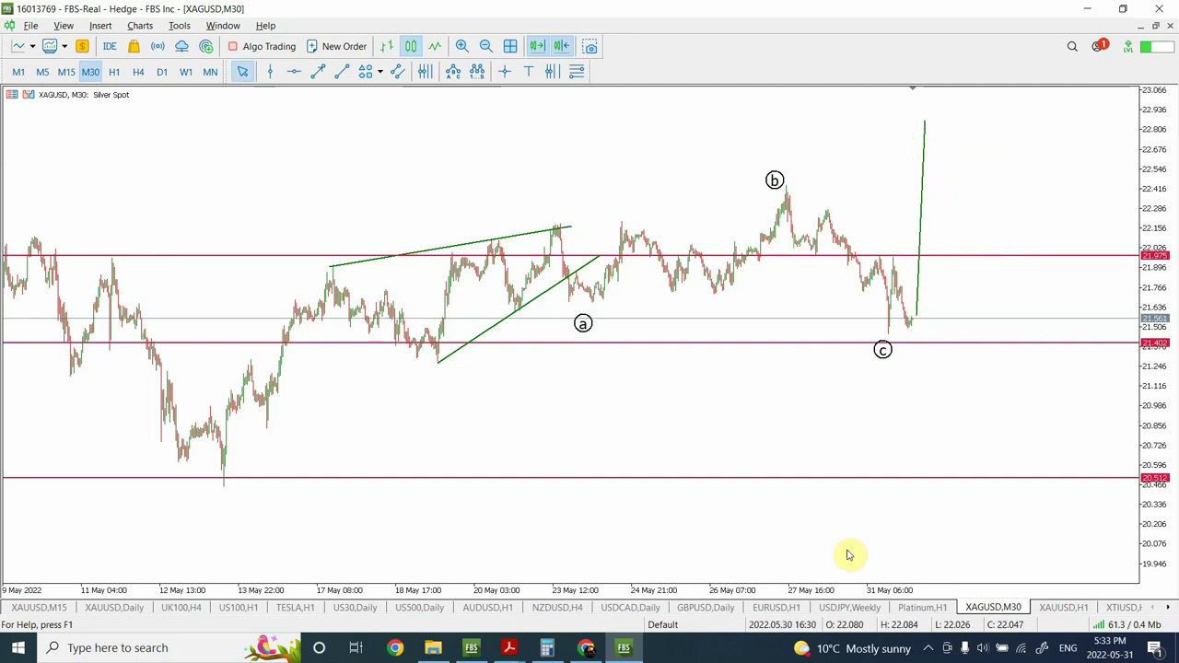
Switch to the XAUUSD gold chart that is on H1 and set its timeframe to M30.
{"action": "left_click", "coordinate": [1050, 609]}
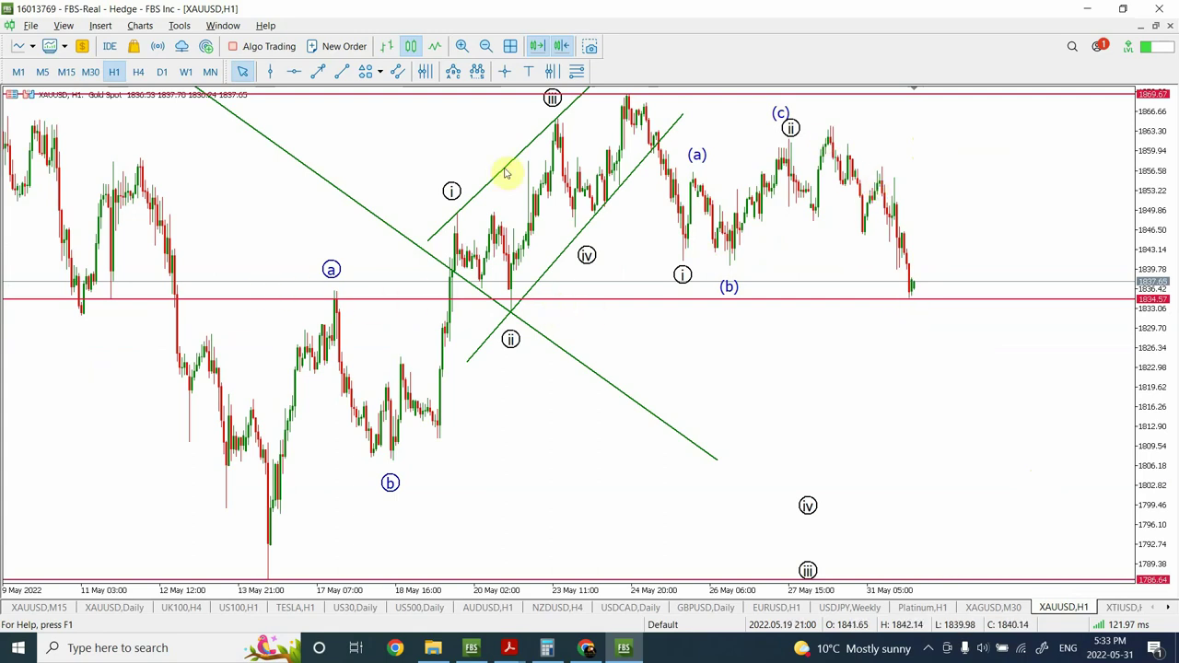
{"action": "left_click", "coordinate": [487, 47]}
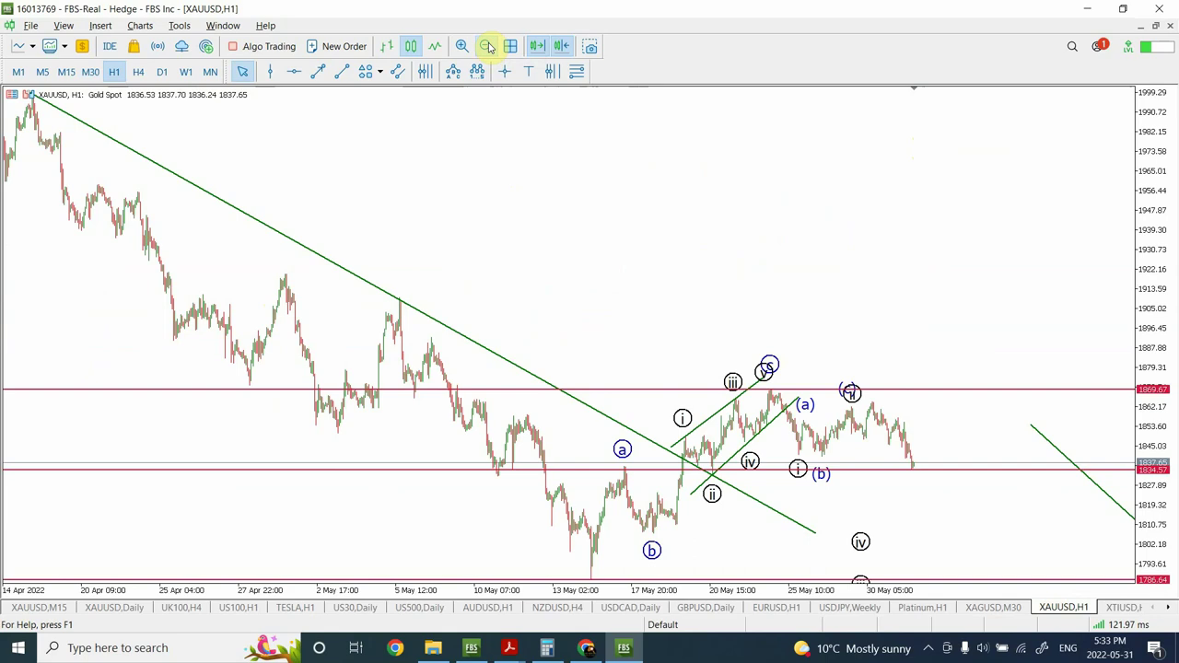
{"action": "left_click", "coordinate": [487, 47]}
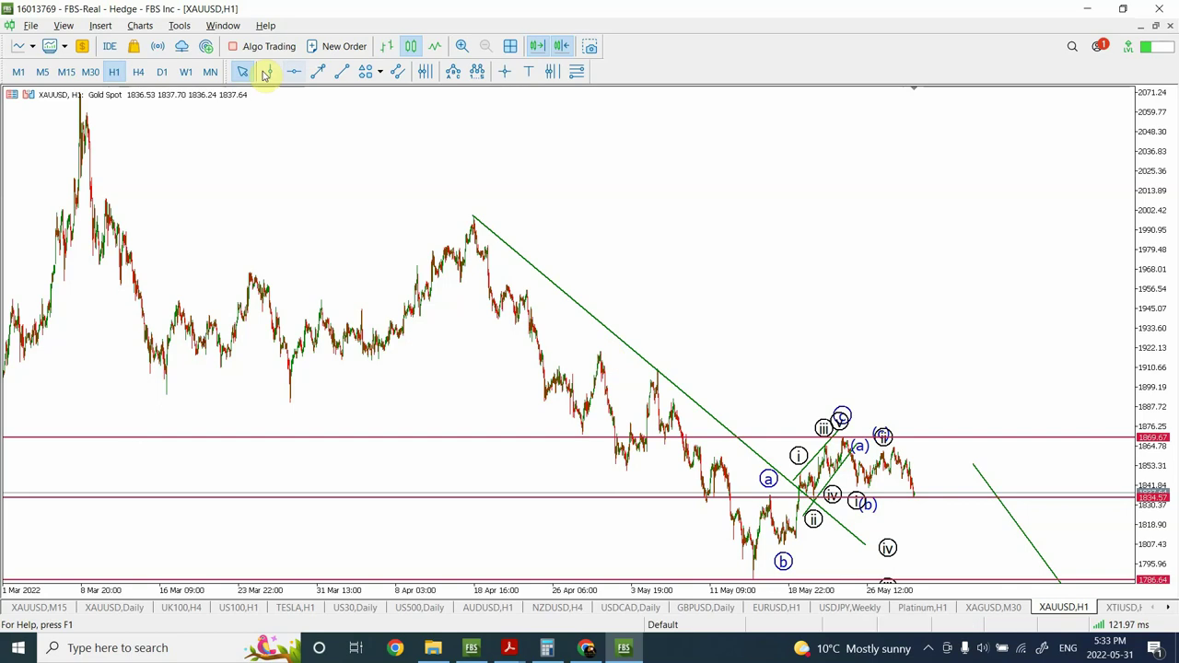
{"action": "left_click", "coordinate": [89, 72]}
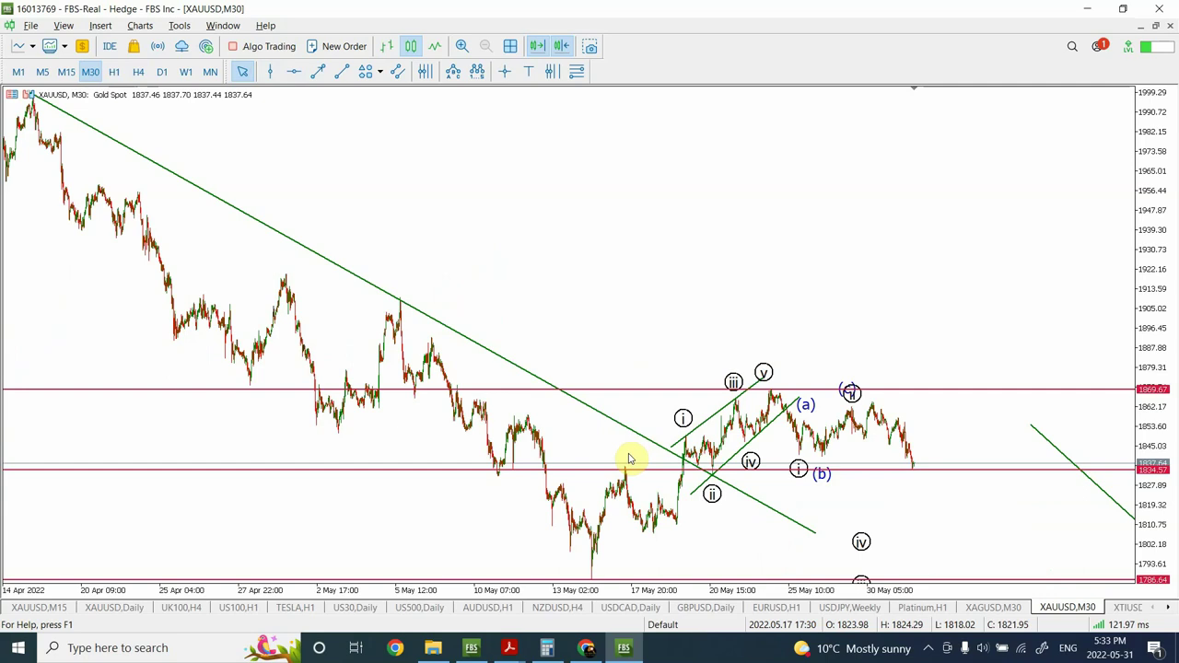
{"action": "left_click", "coordinate": [462, 46]}
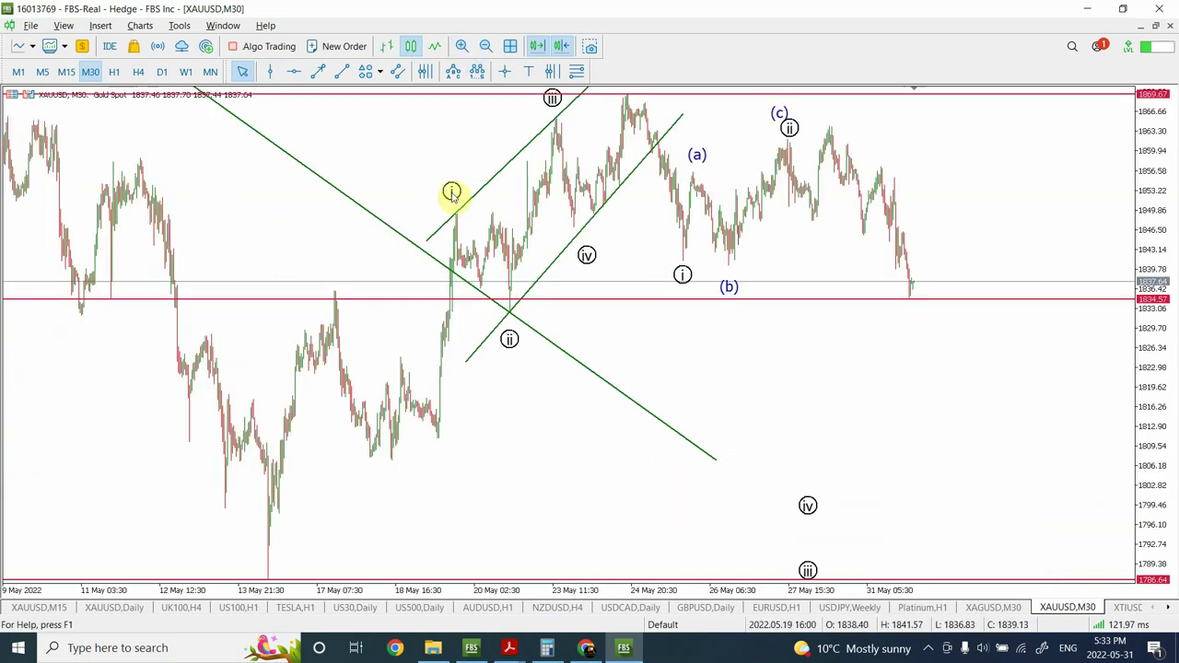
Move the impulse labels: i above the 17 May high, ii below the 18 May low, iii at the 20 May spike, iv under the early 24 May low.
{"action": "left_click_drag", "start_coordinate": [452, 208], "coordinate": [331, 278]}
{"action": "left_click_drag", "start_coordinate": [512, 334], "coordinate": [389, 471]}
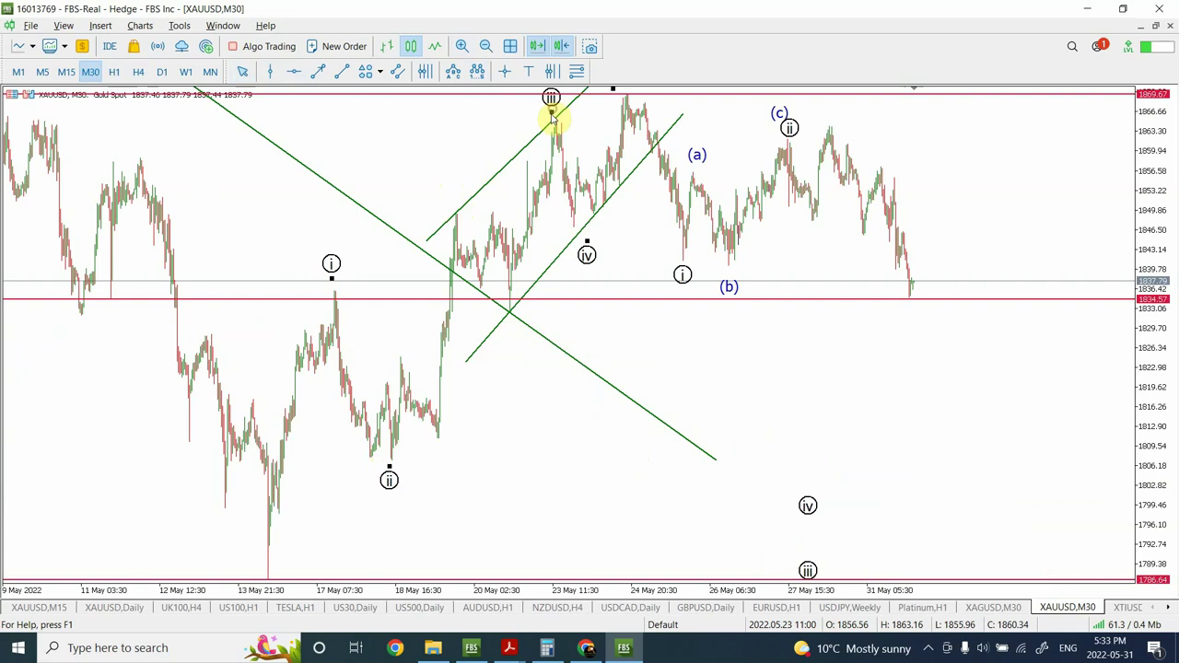
{"action": "left_click_drag", "start_coordinate": [553, 118], "coordinate": [520, 161]}
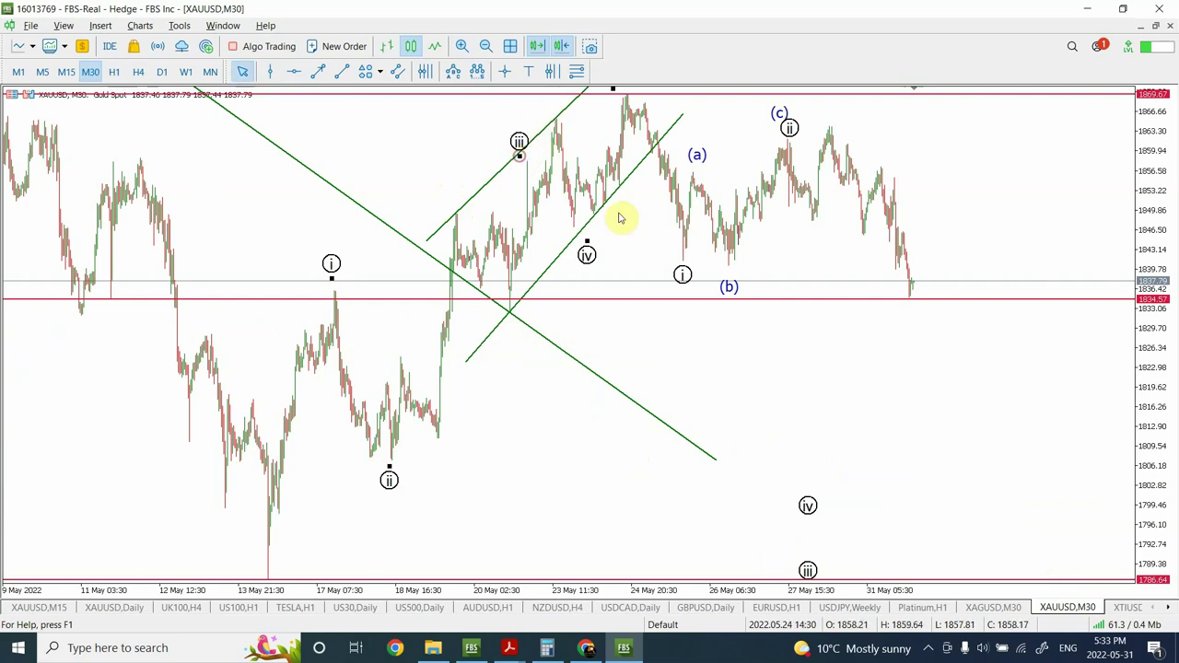
{"action": "mouse_move", "coordinate": [587, 250]}
{"action": "left_mouse_down"}
{"action": "mouse_move", "coordinate": [578, 233]}
{"action": "mouse_move", "coordinate": [590, 237]}
{"action": "left_mouse_up"}
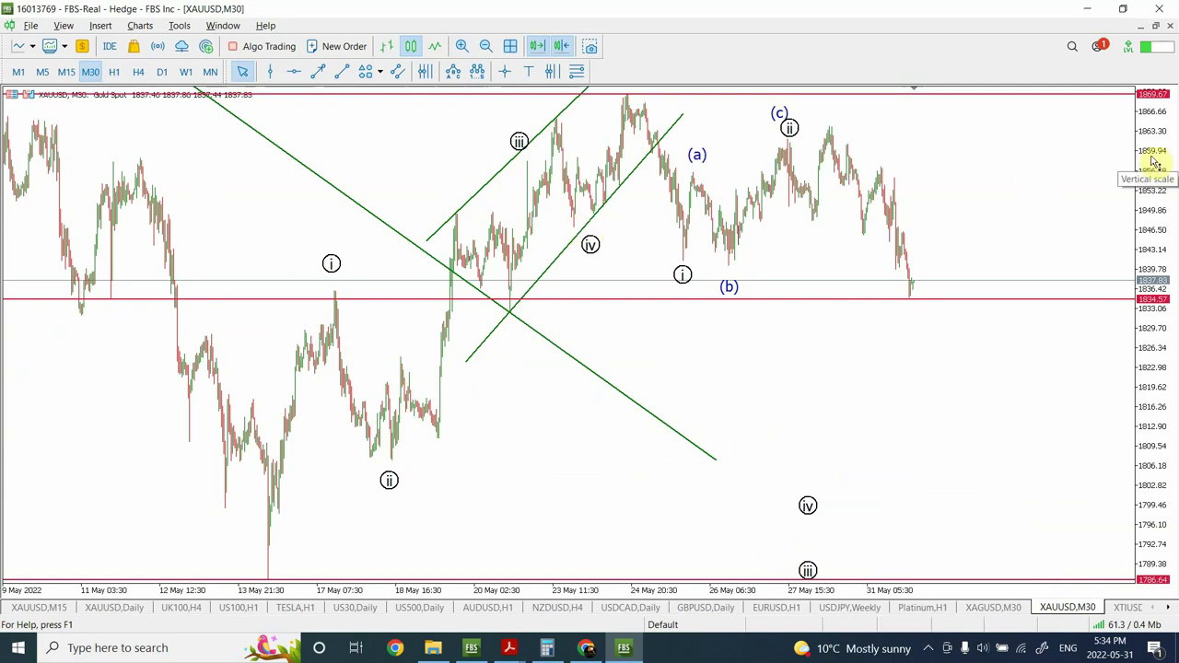
Place impulse label v directly above the 24 May high at 1869.67, and delete both rising channel trendlines.
{"action": "left_click_drag", "start_coordinate": [1151, 172], "coordinate": [1157, 181]}
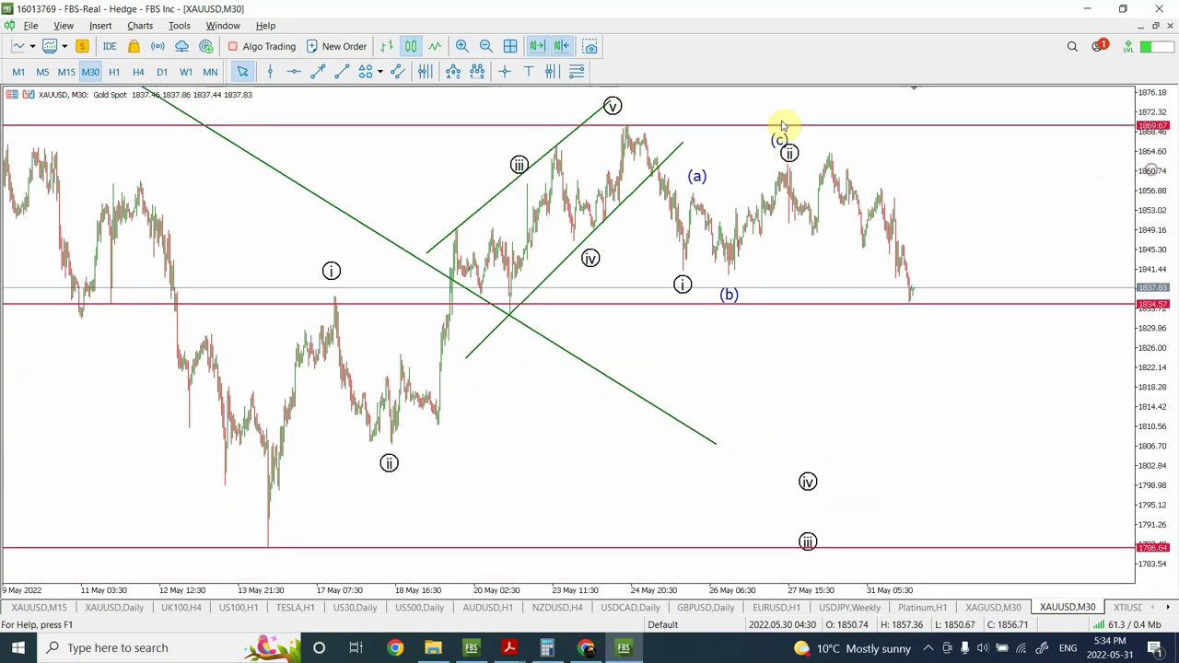
{"action": "double_click", "coordinate": [612, 108]}
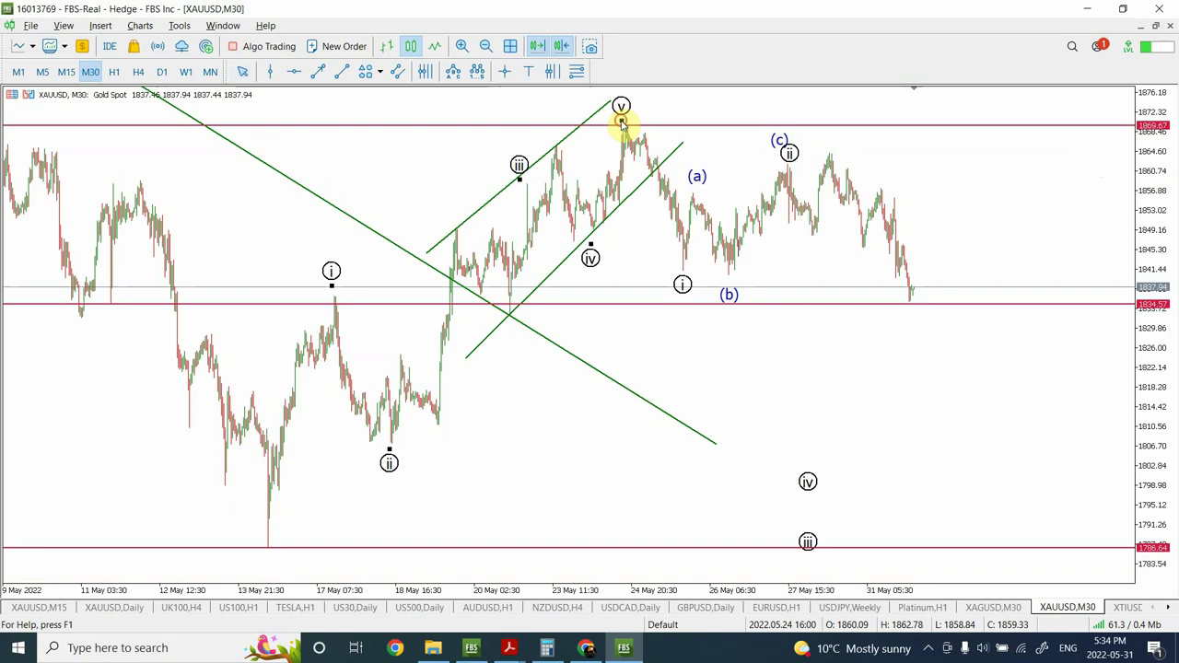
{"action": "left_click", "coordinate": [621, 122]}
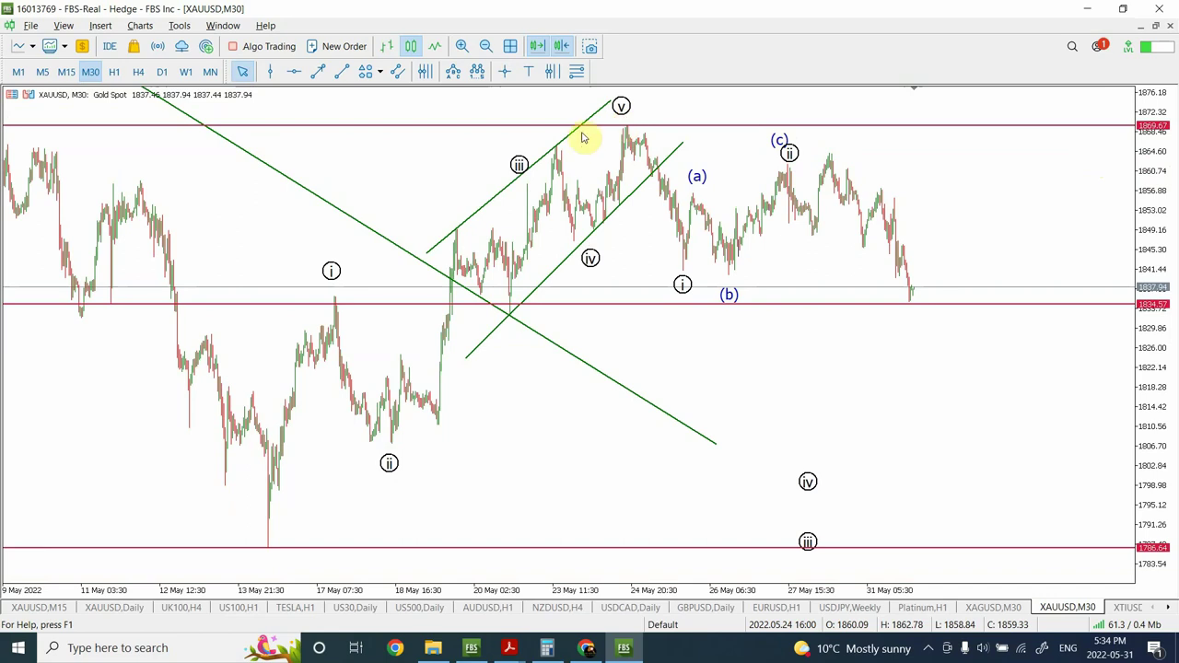
{"action": "double_click", "coordinate": [549, 273]}
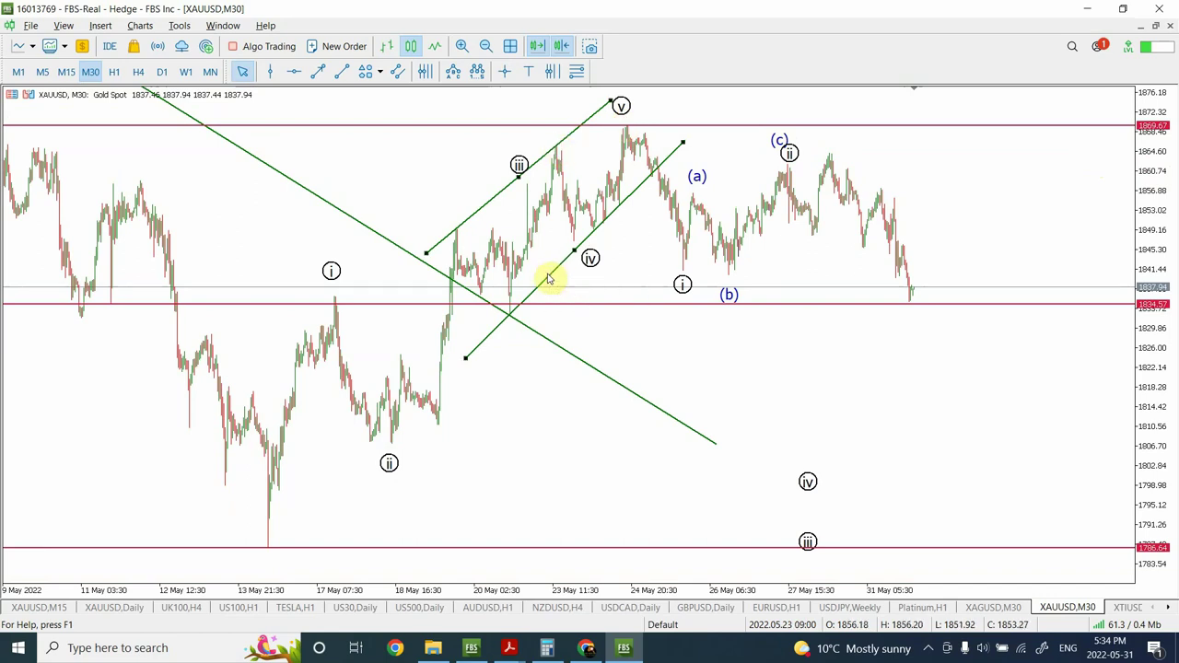
{"action": "key", "text": "Delete"}
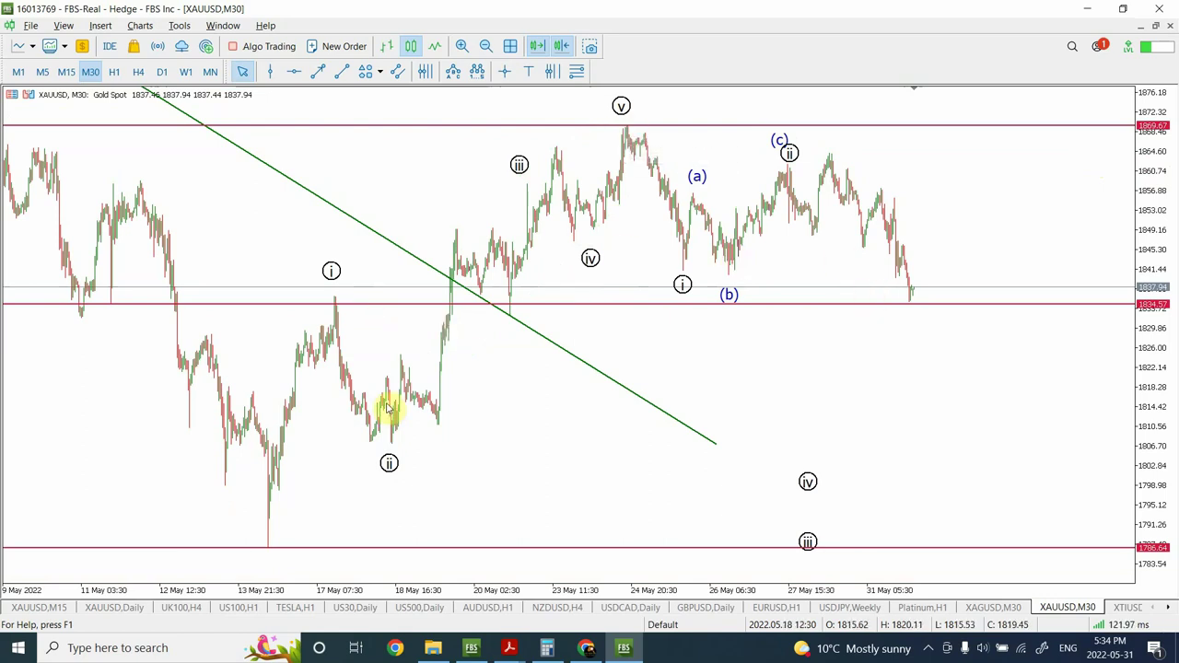
Check the decline with a Fibonacci retracement drawn from the 1786.64 line up to the 1869.67 line, and delete it.
{"action": "left_click", "coordinate": [572, 74]}
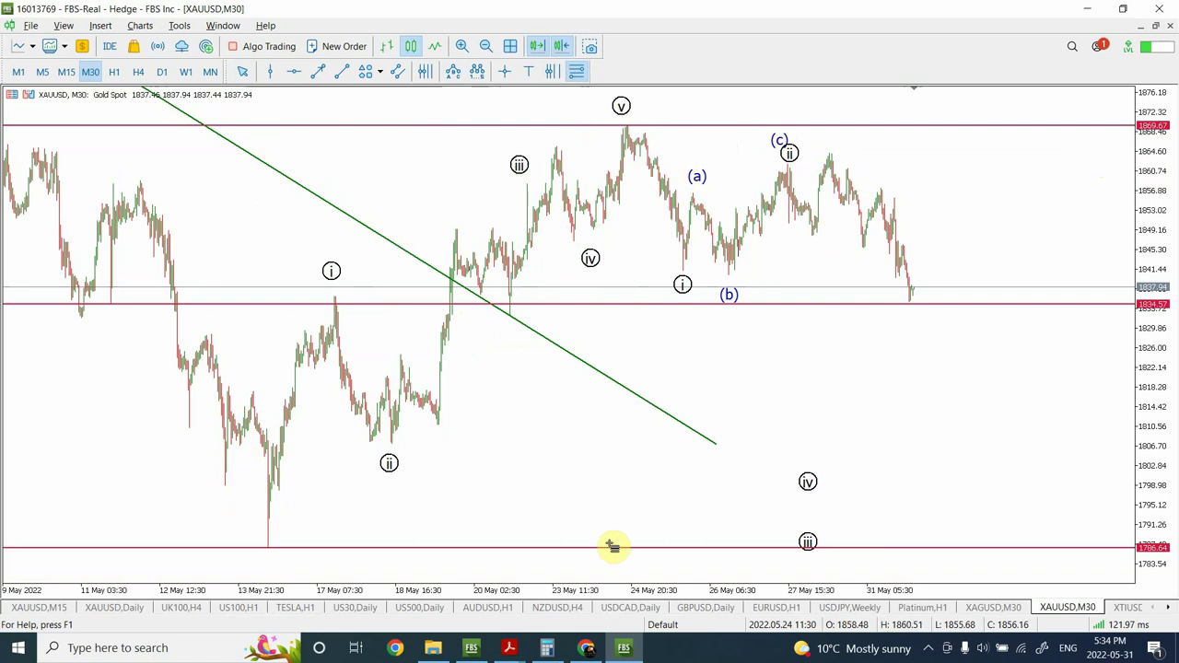
{"action": "left_click_drag", "start_coordinate": [598, 548], "coordinate": [974, 129]}
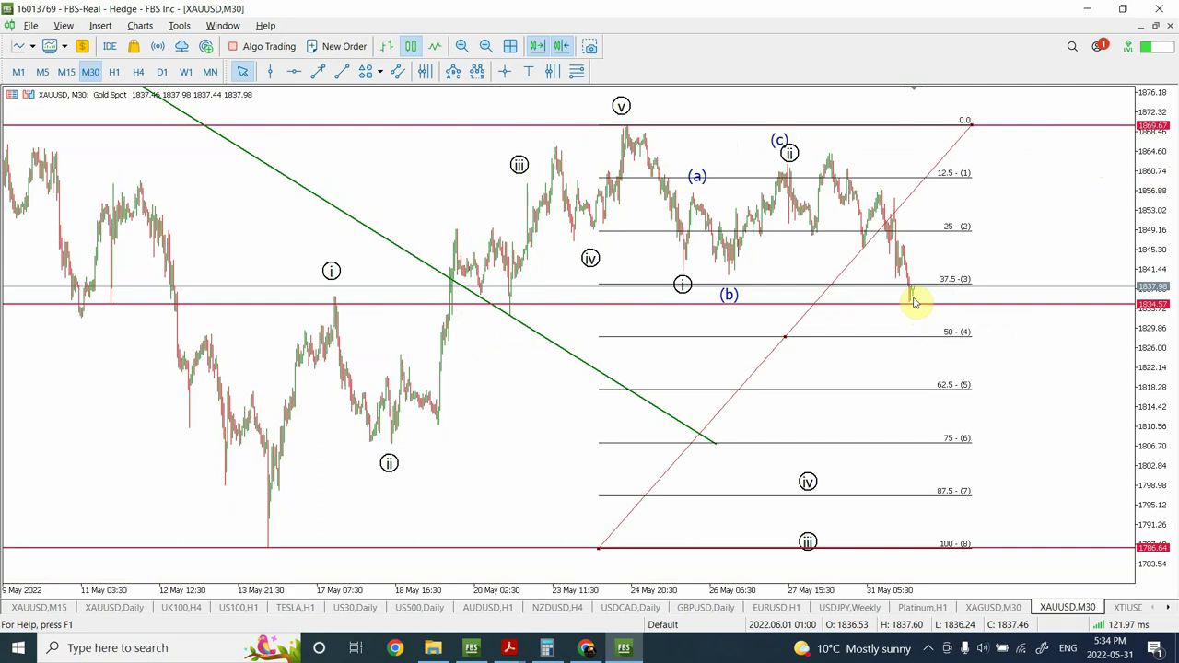
{"action": "left_click", "coordinate": [838, 281]}
{"action": "key", "text": "Delete"}
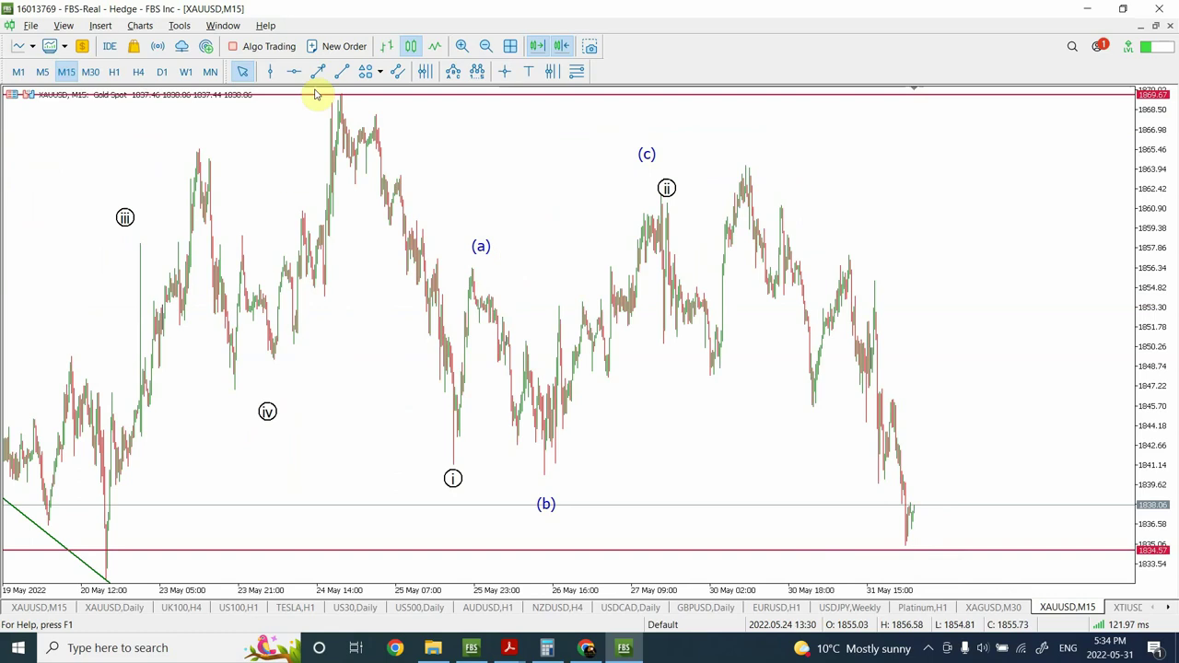
Set the timeframe to M15 and draw a short horizontal trendline at about 1855.4, at the 31 May spike high.
{"action": "left_click", "coordinate": [341, 71]}
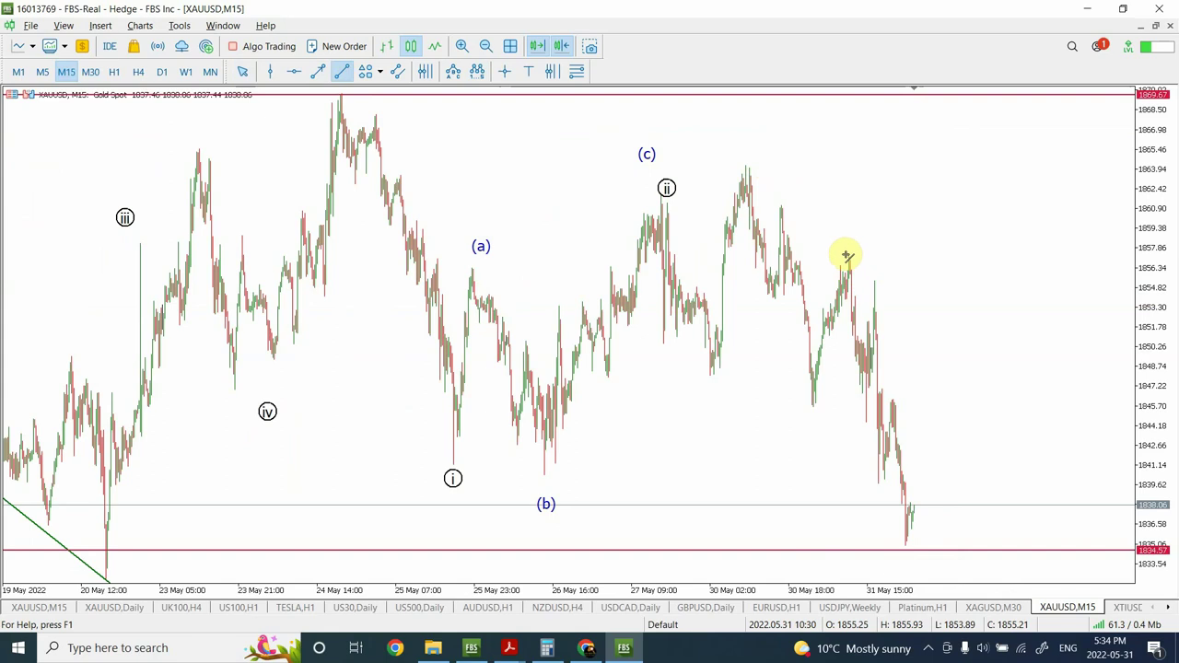
{"action": "left_click_drag", "start_coordinate": [845, 255], "coordinate": [957, 260]}
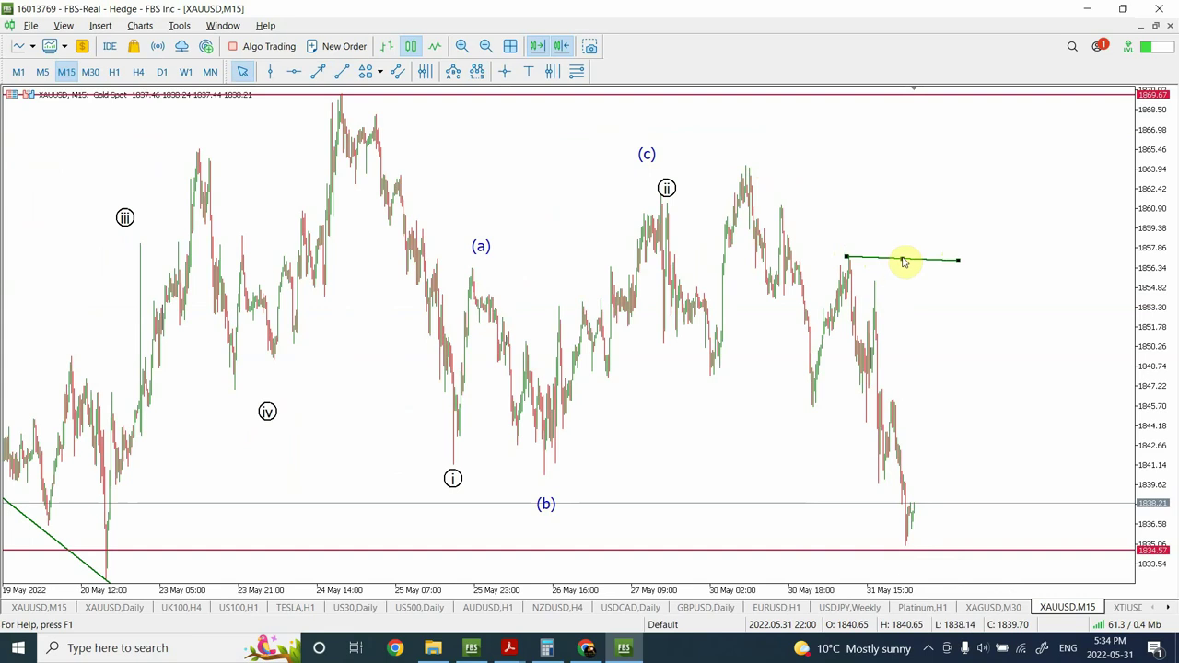
{"action": "left_click_drag", "start_coordinate": [902, 258], "coordinate": [996, 281]}
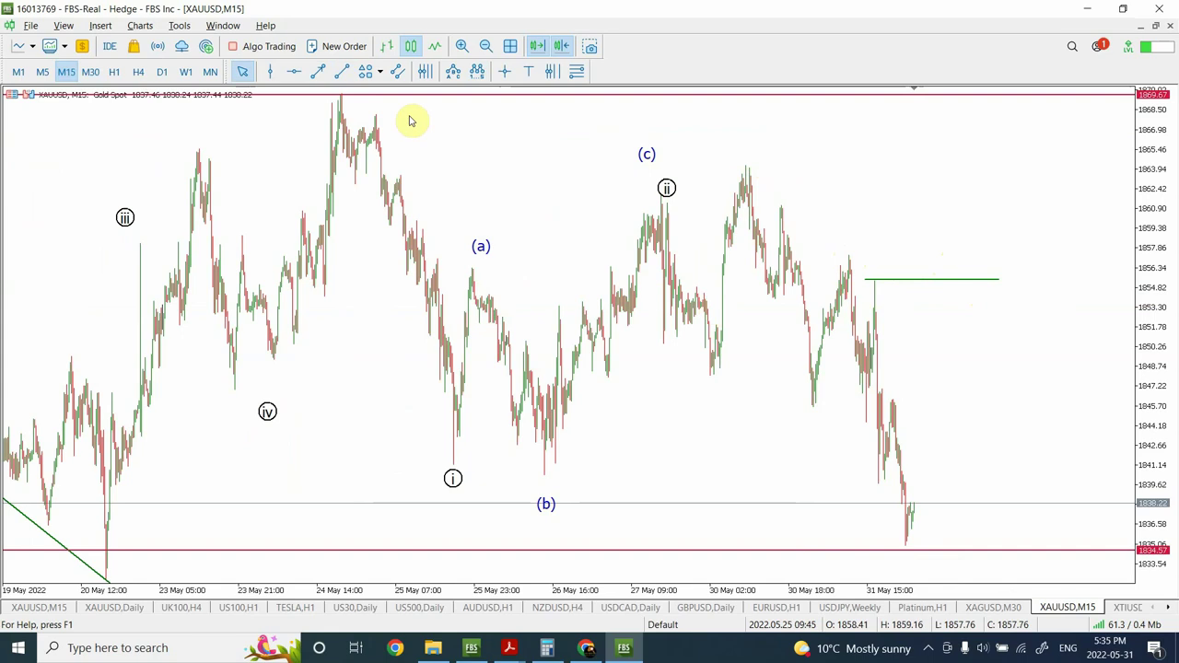
Draw a falling equidistant channel from the 24 May high through the 30 May high, with its lower line along the 25, 26 and 31 May lows.
{"action": "left_click", "coordinate": [487, 47]}
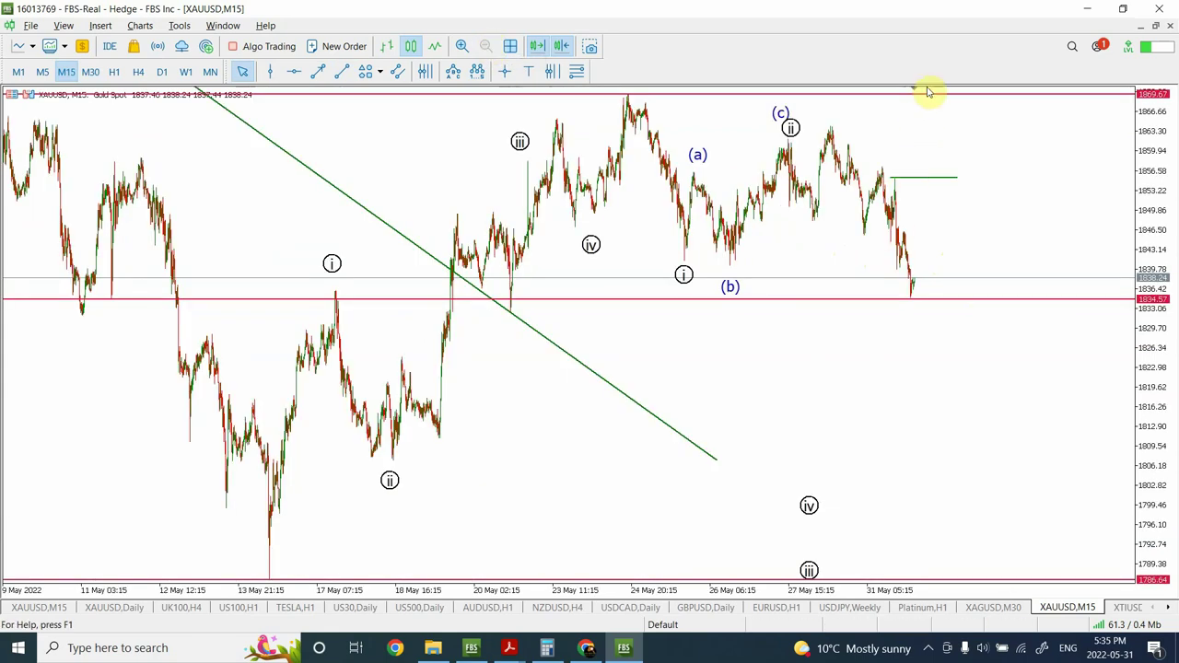
{"action": "left_click", "coordinate": [398, 75]}
{"action": "left_click_drag", "start_coordinate": [627, 94], "coordinate": [1034, 165]}
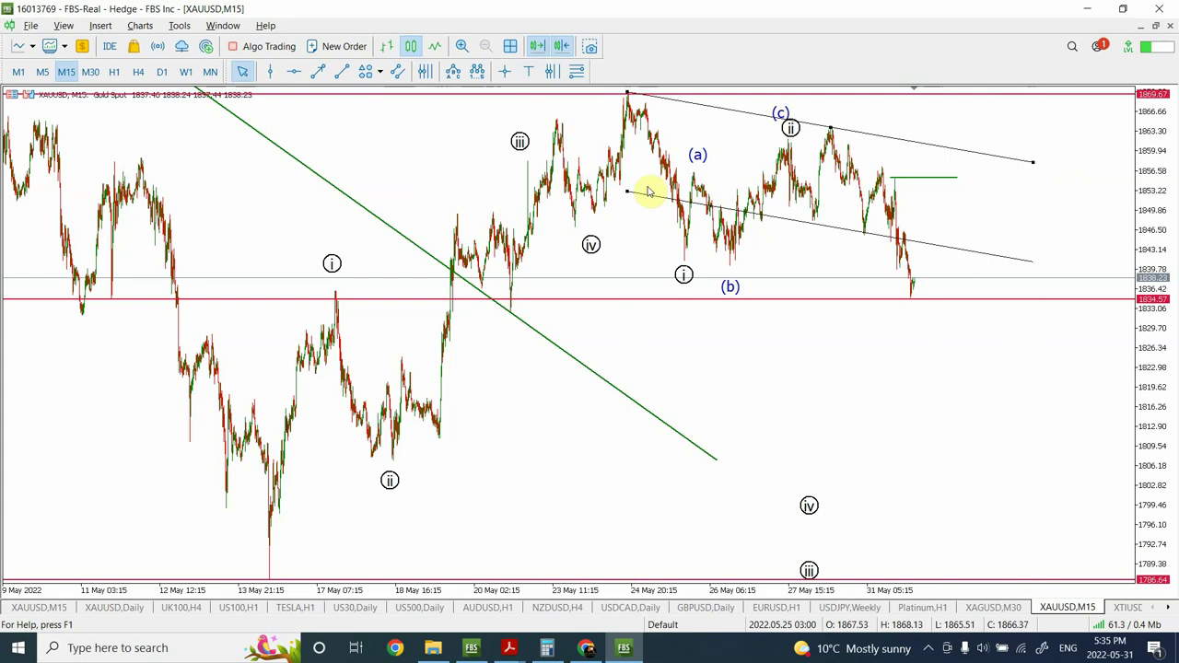
{"action": "left_click_drag", "start_coordinate": [626, 191], "coordinate": [635, 255]}
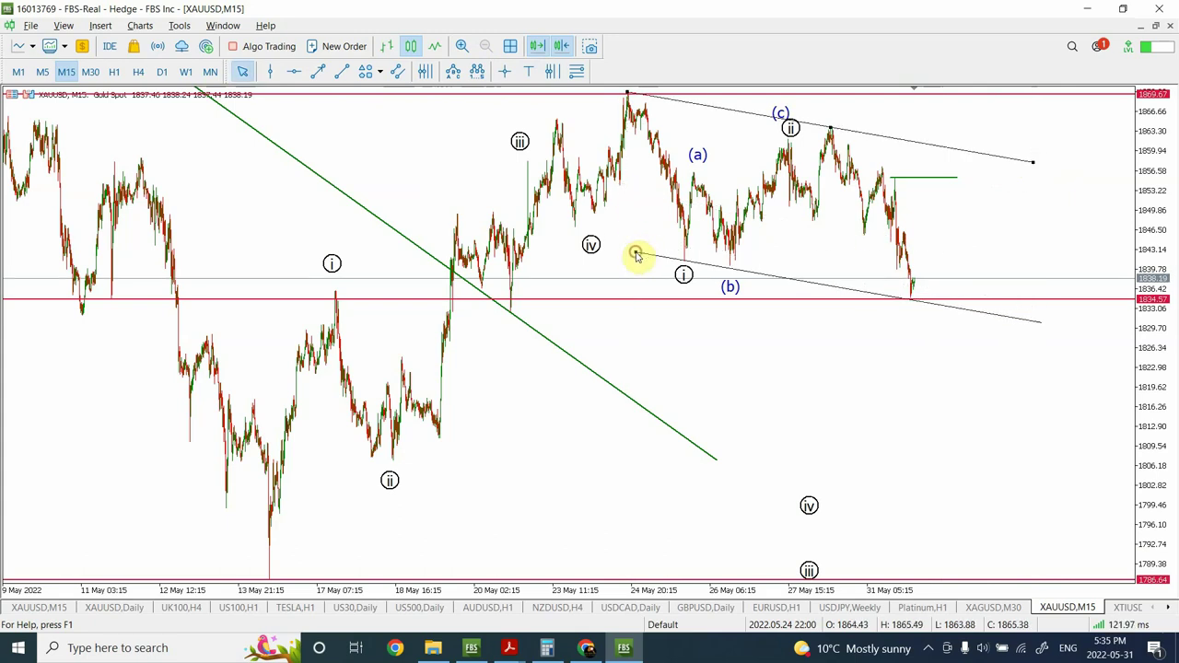
{"action": "left_click", "coordinate": [911, 280]}
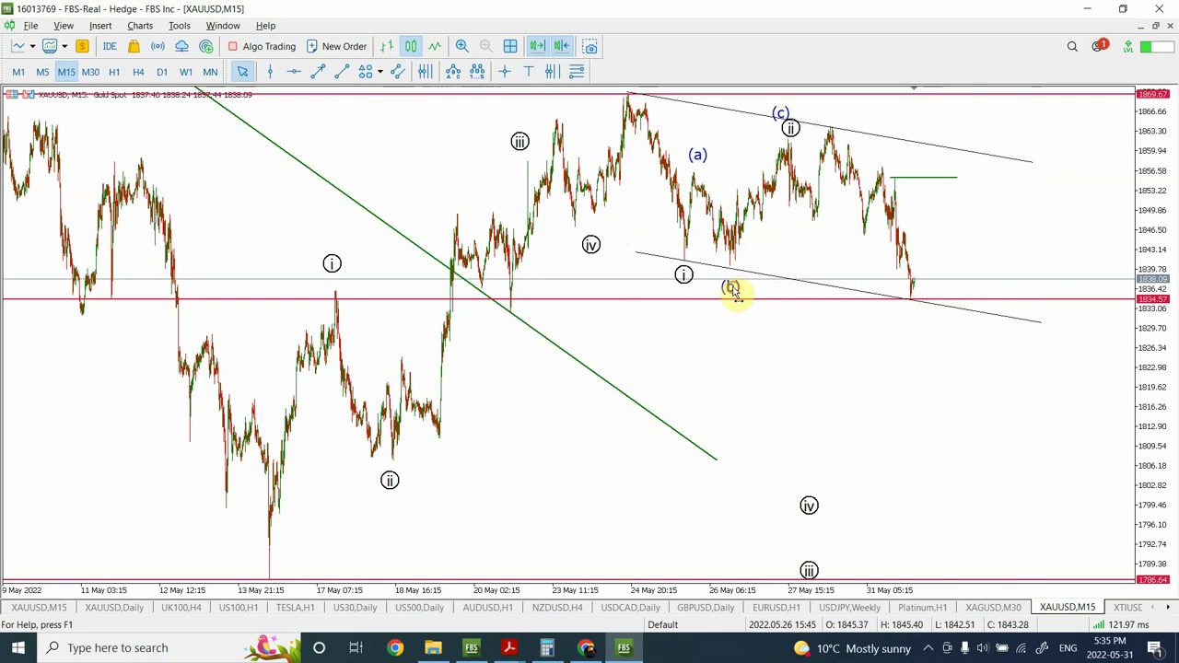
Move labels (a), (b) and (c) to the 30 May low, 31 May high and 31 May low, and delete the decline's circled i–iv labels.
{"action": "left_click_drag", "start_coordinate": [732, 285], "coordinate": [853, 250]}
{"action": "left_click_drag", "start_coordinate": [875, 208], "coordinate": [873, 155]}
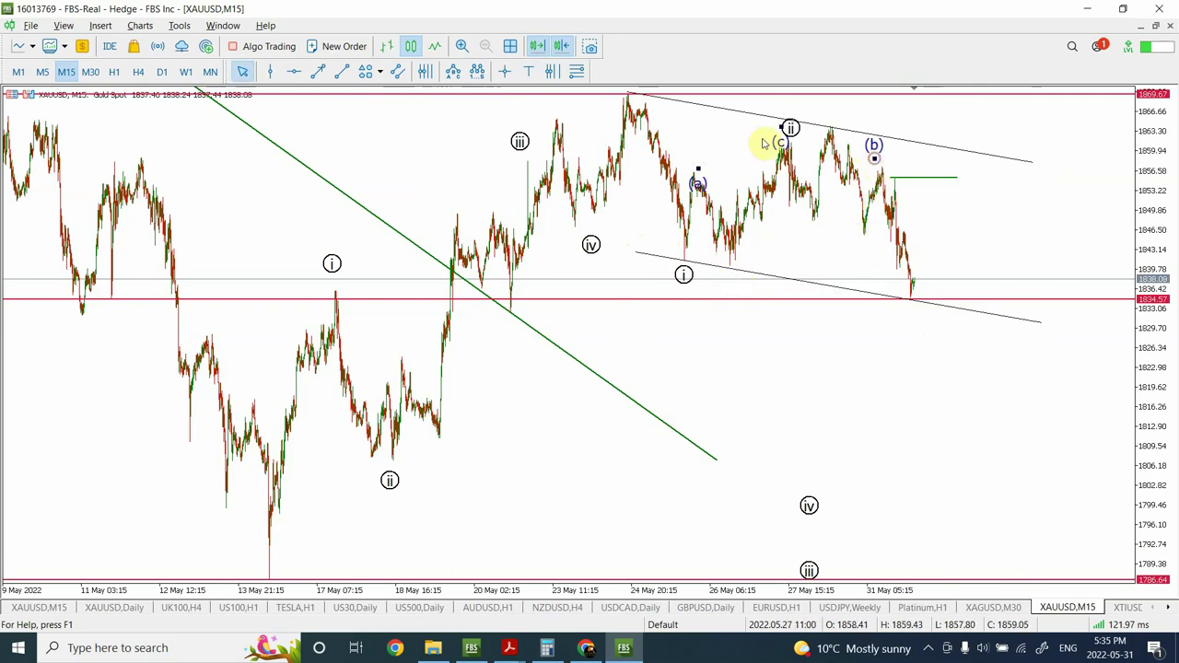
{"action": "left_click_drag", "start_coordinate": [781, 127], "coordinate": [893, 300]}
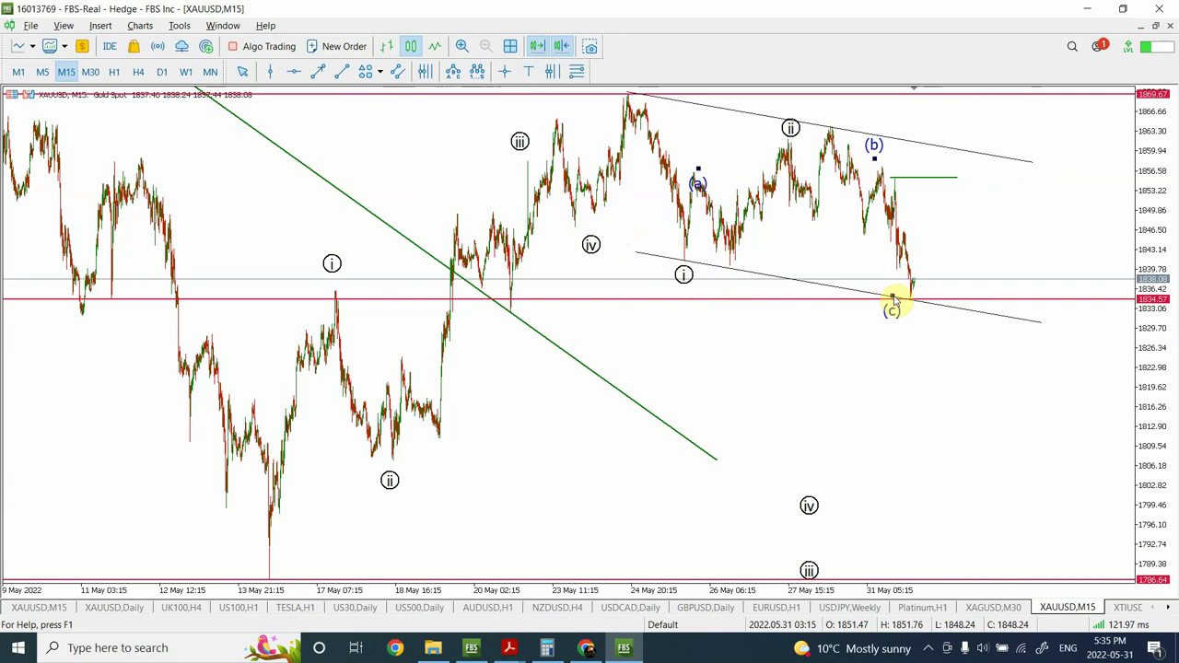
{"action": "left_click_drag", "start_coordinate": [698, 171], "coordinate": [853, 230]}
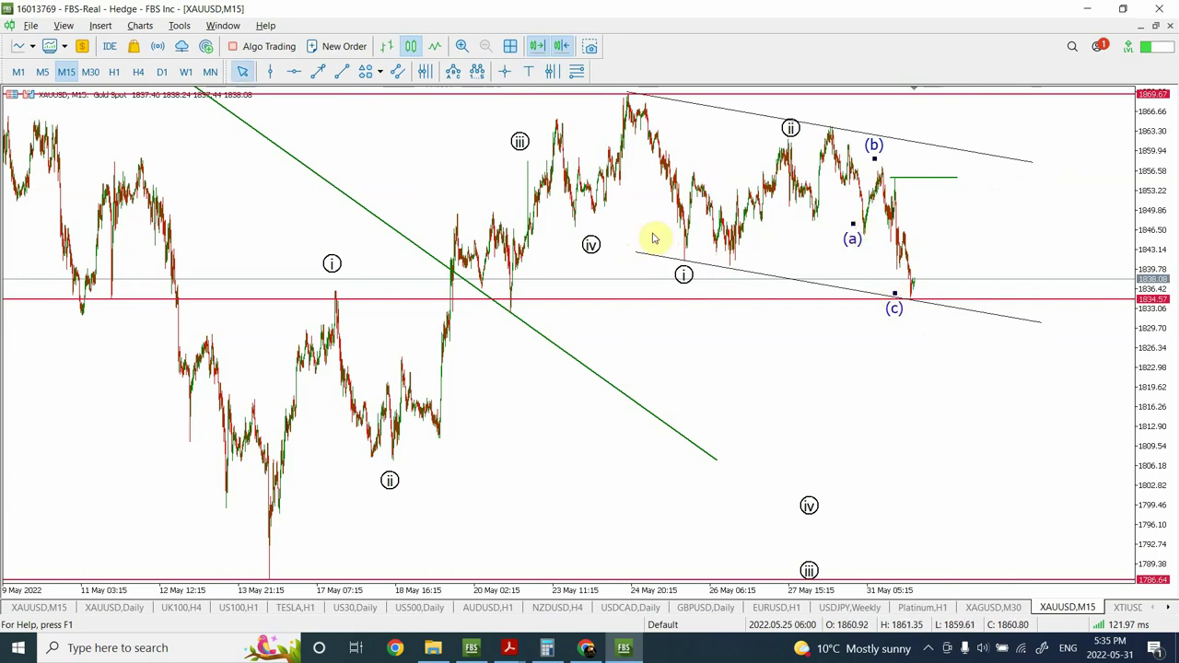
{"action": "left_click", "coordinate": [852, 226]}
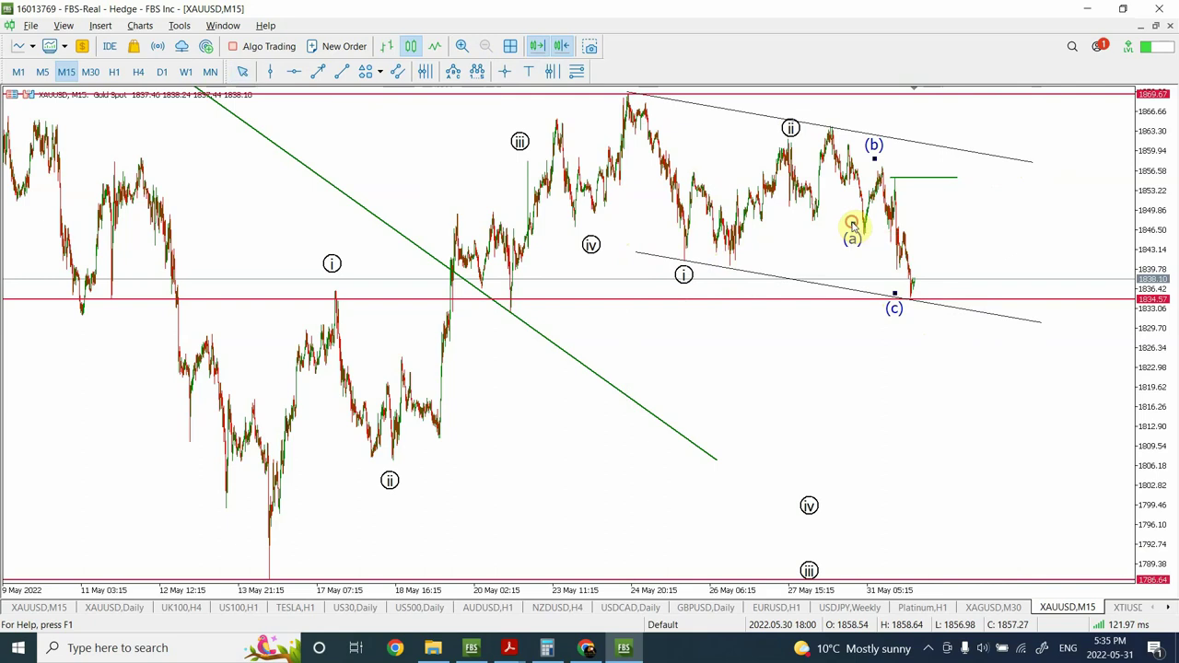
{"action": "left_click", "coordinate": [809, 507]}
{"action": "key", "text": "Delete"}
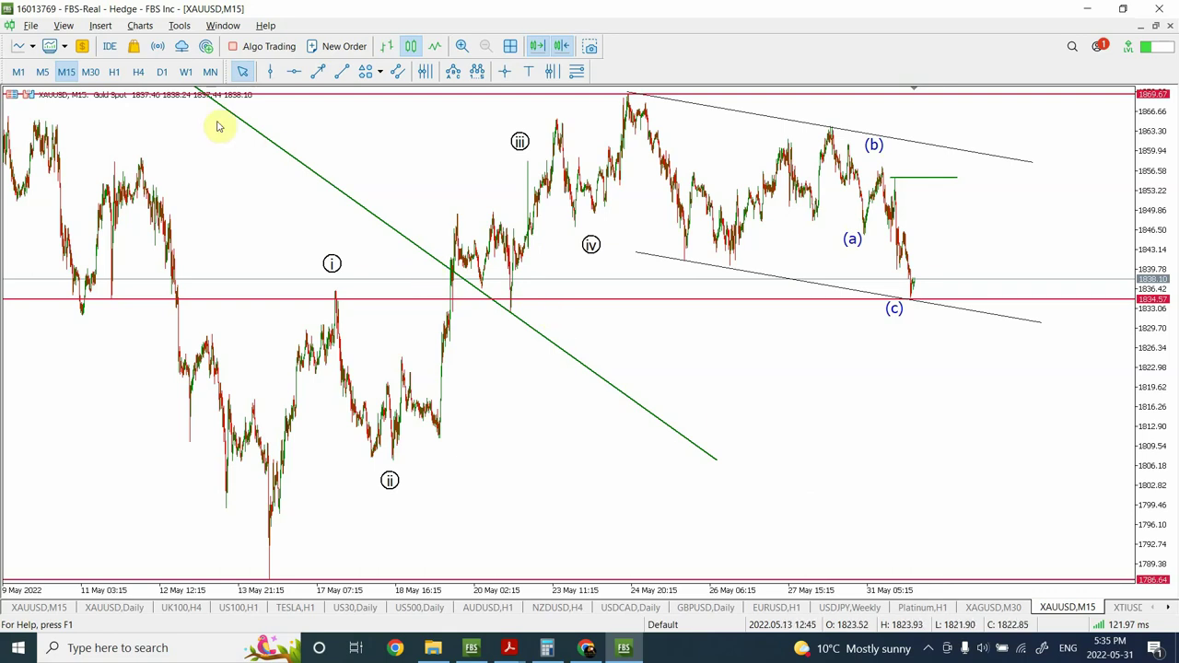
Set the timeframe to Daily and extend the falling trendline from the April high down to the 1786.64 line.
{"action": "left_click", "coordinate": [161, 72]}
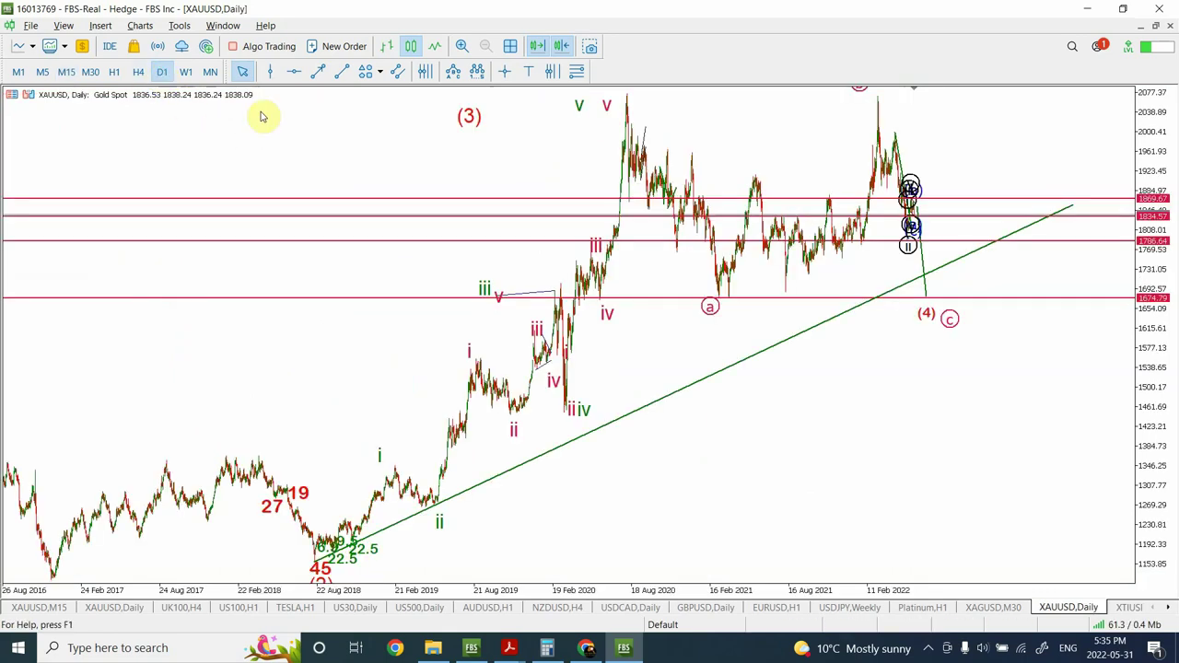
{"action": "left_click", "coordinate": [465, 46]}
{"action": "left_click", "coordinate": [465, 46]}
{"action": "left_click", "coordinate": [465, 46]}
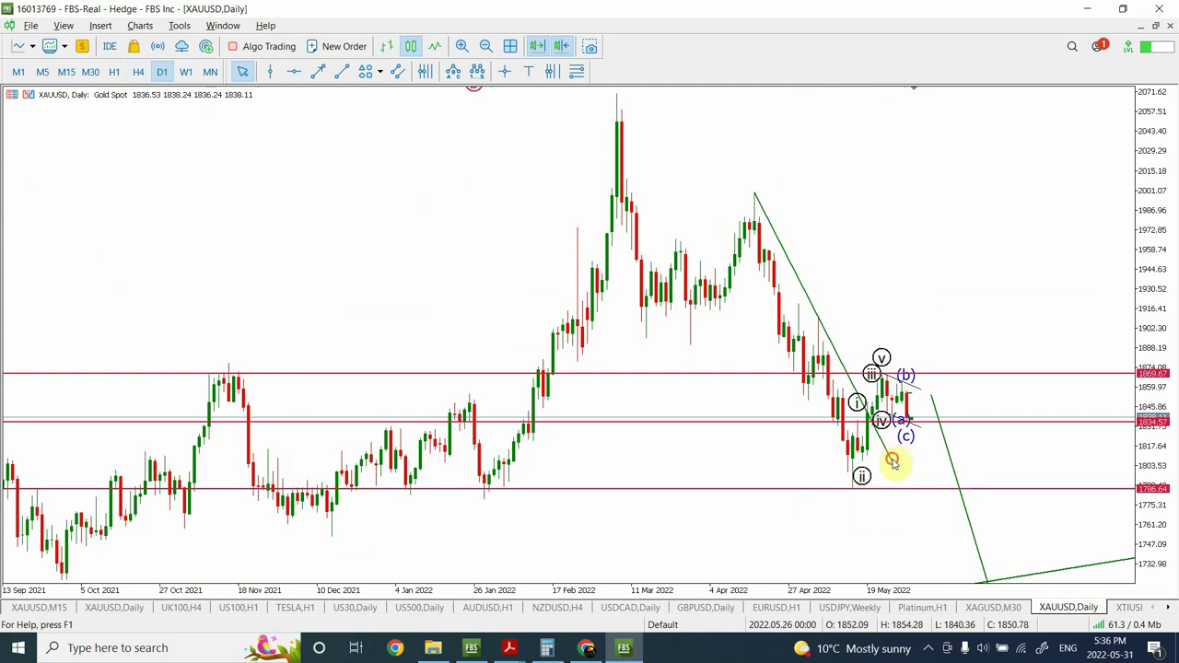
{"action": "left_click_drag", "start_coordinate": [891, 464], "coordinate": [905, 488]}
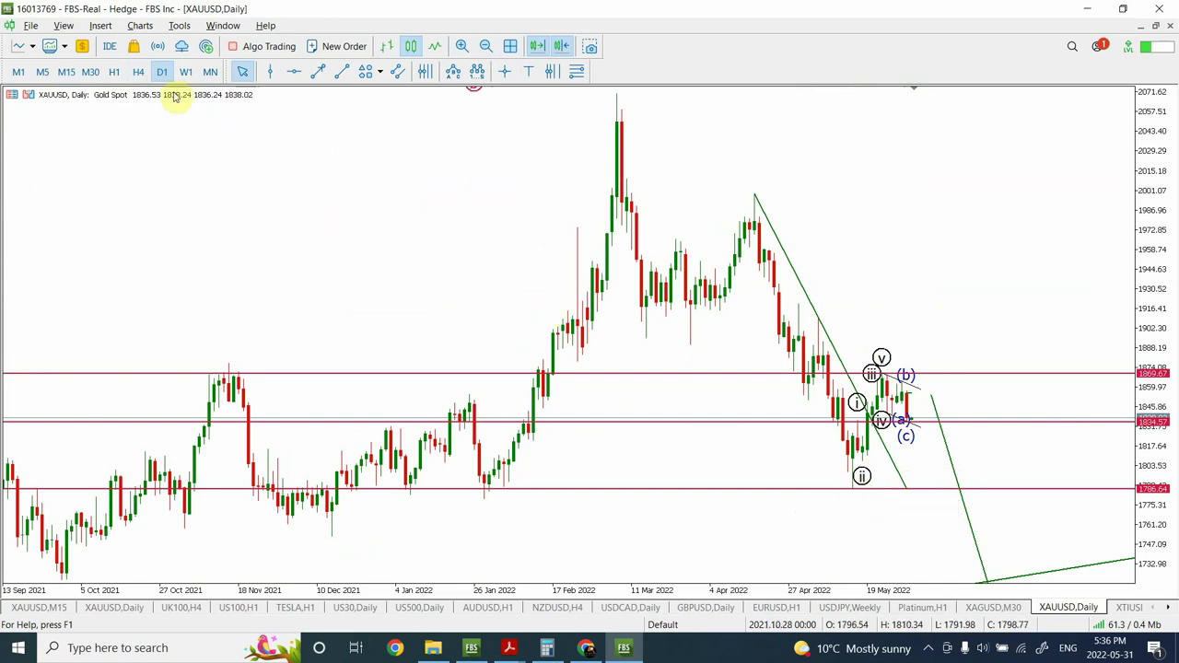
Set the gold chart's timeframe to H1 and show the whole wave count from the 13 May low.
{"action": "left_click", "coordinate": [118, 72]}
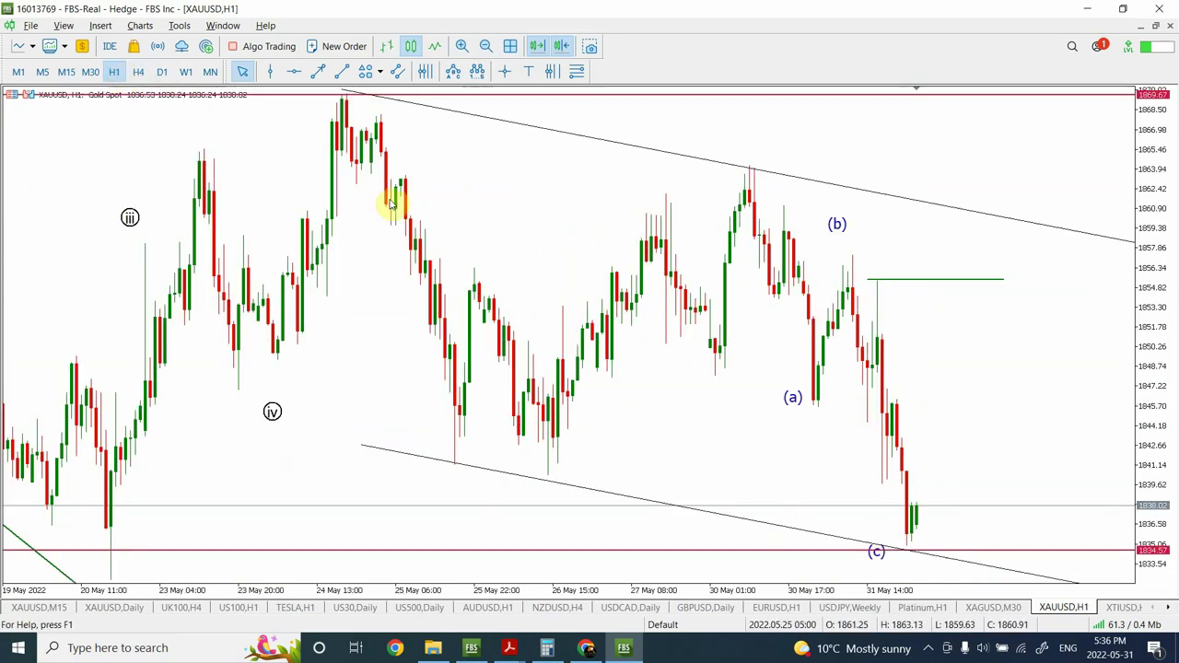
{"action": "left_click", "coordinate": [486, 49]}
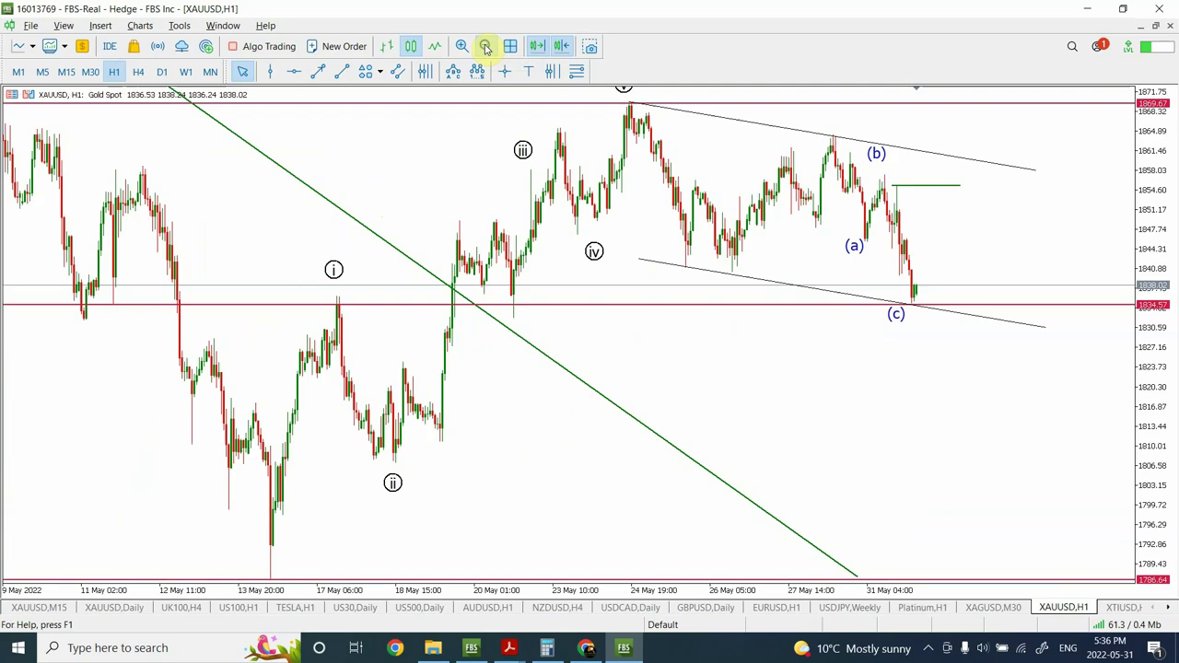